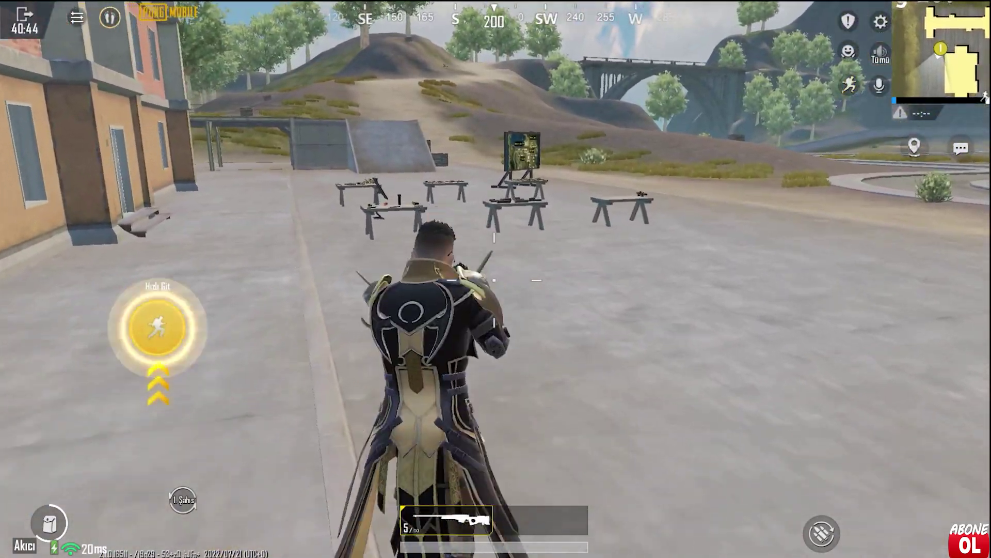
pyautogui.press('d')
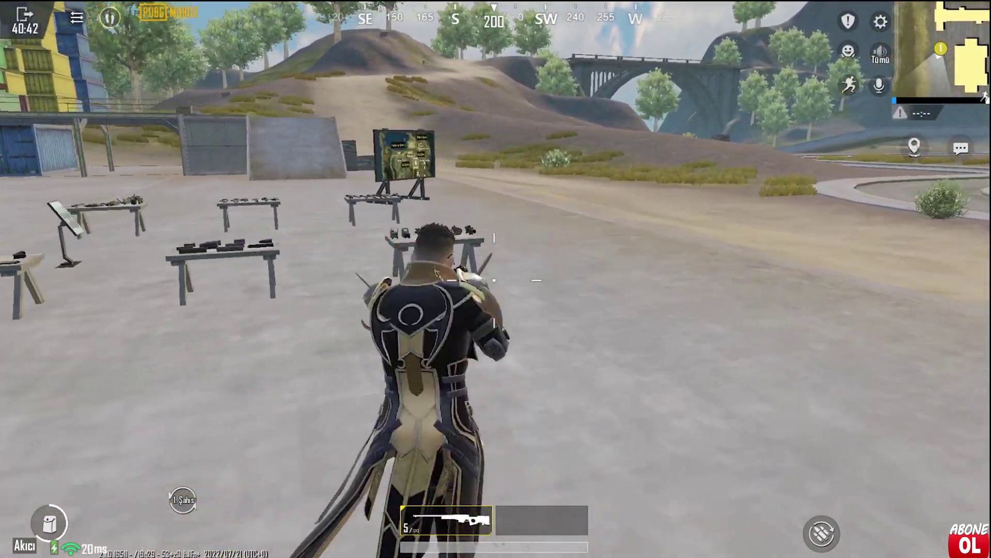
pyautogui.press('w')
pyautogui.press('d')
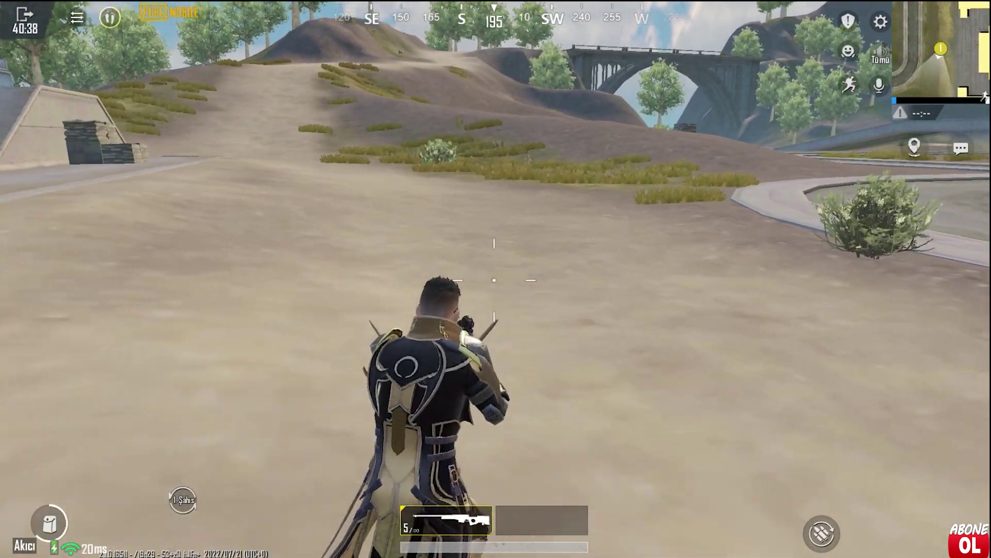
pyautogui.press('w')
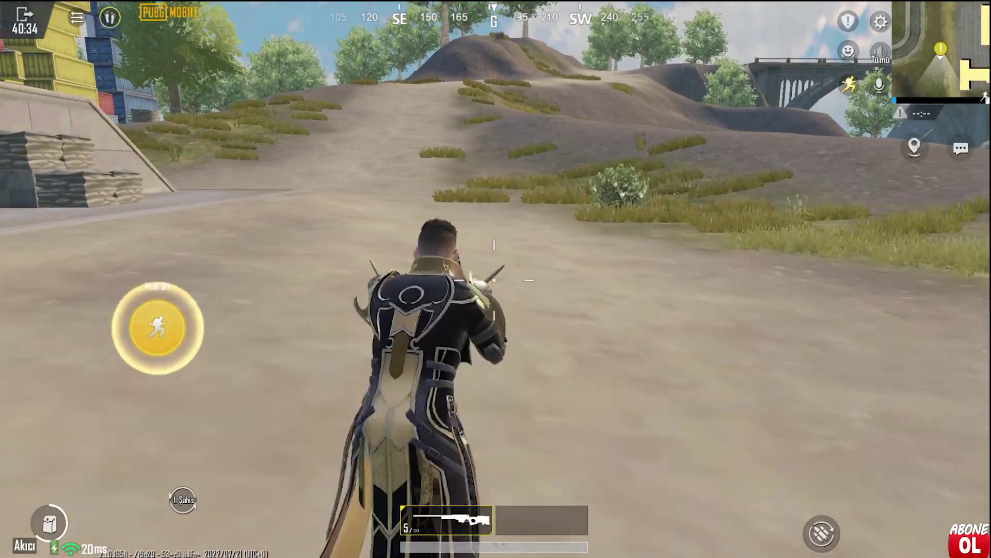
pyautogui.press('w')
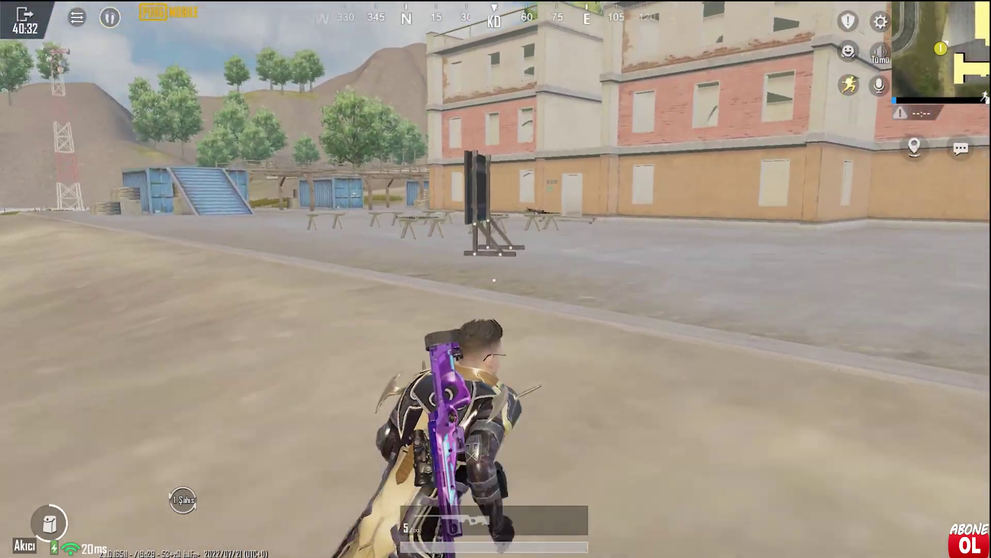
pyautogui.press('w')
pyautogui.press('w')
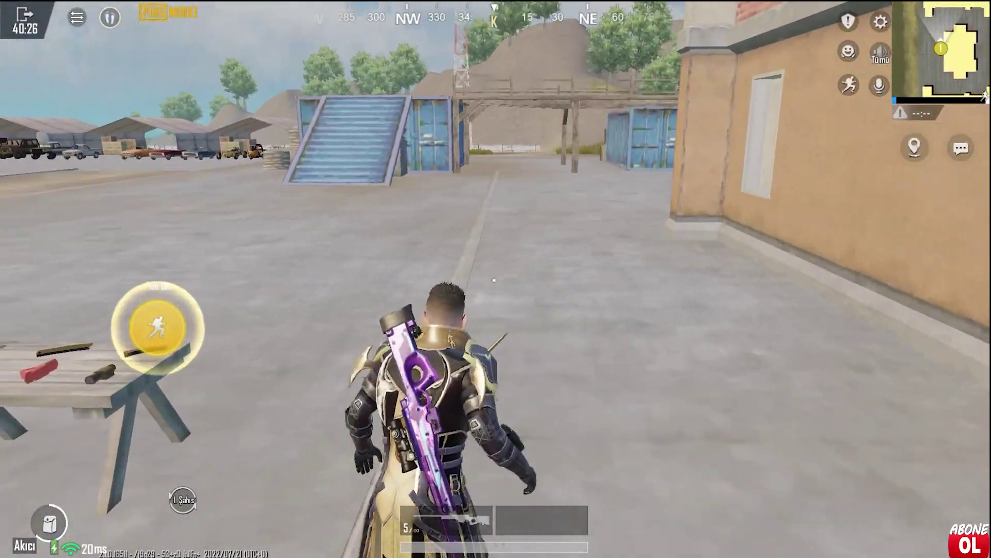
pyautogui.press('w')
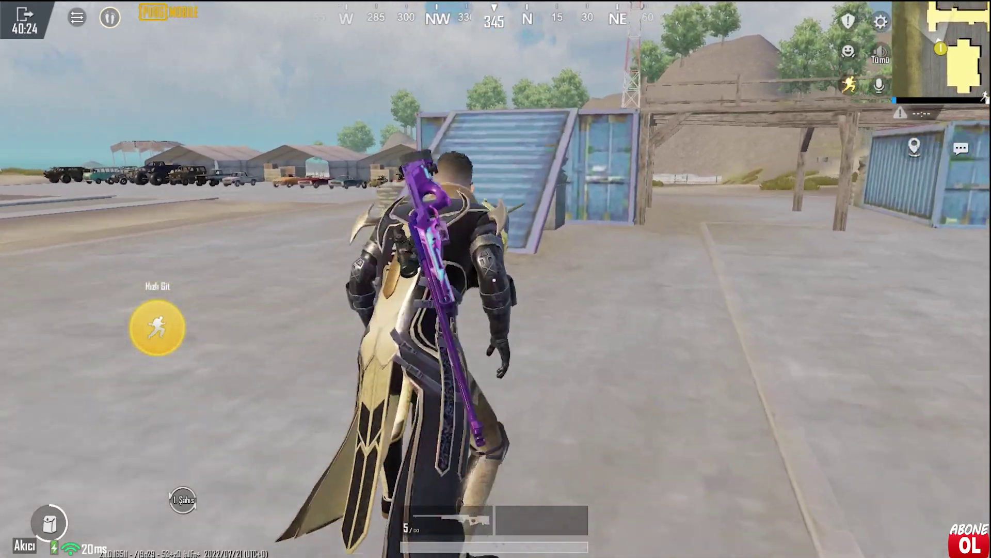
pyautogui.press('w')
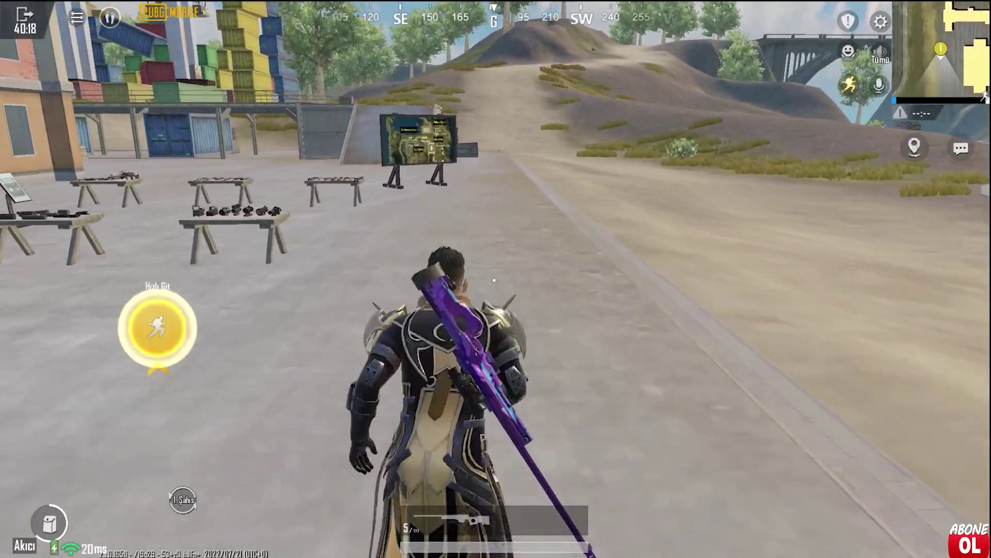
pyautogui.press('space')
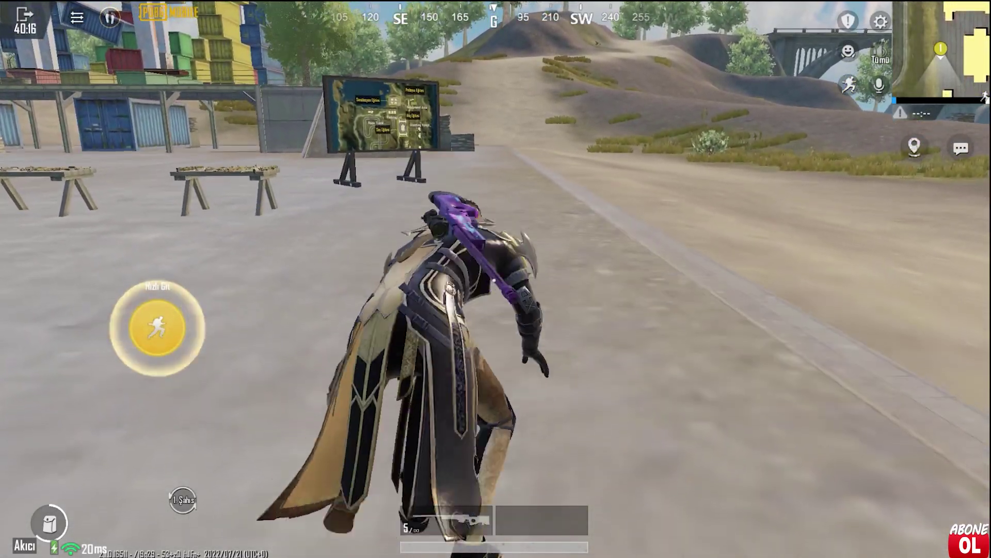
pyautogui.press('w')
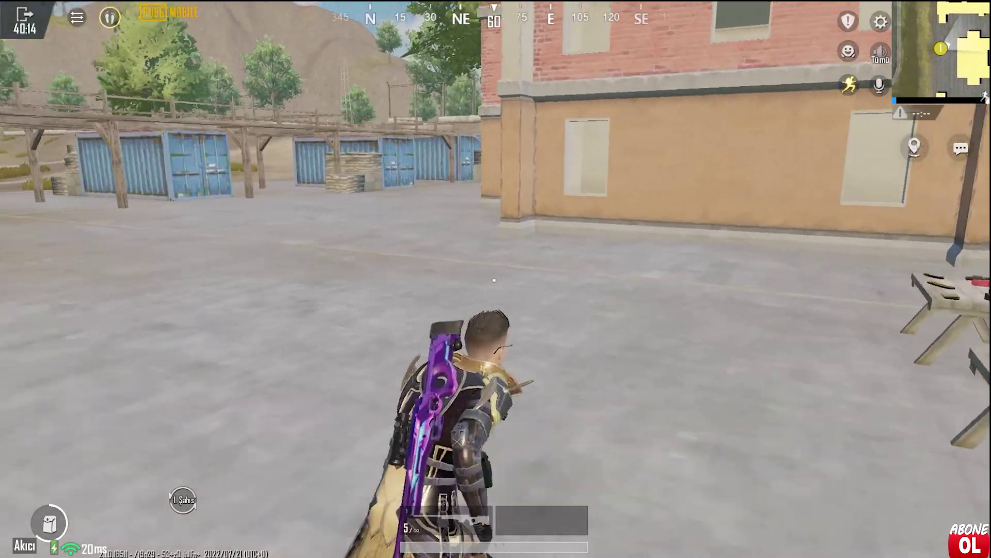
pyautogui.press('a')
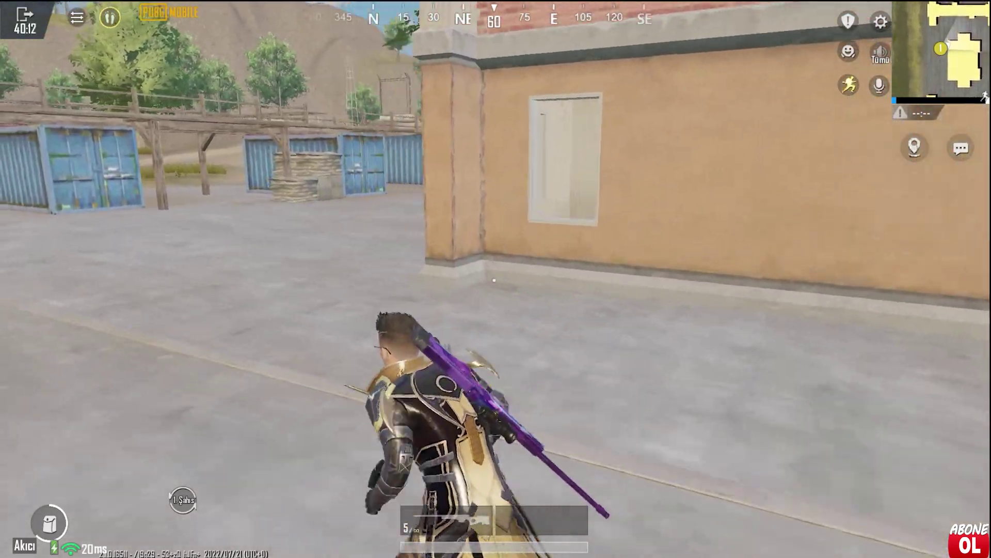
pyautogui.press('space')
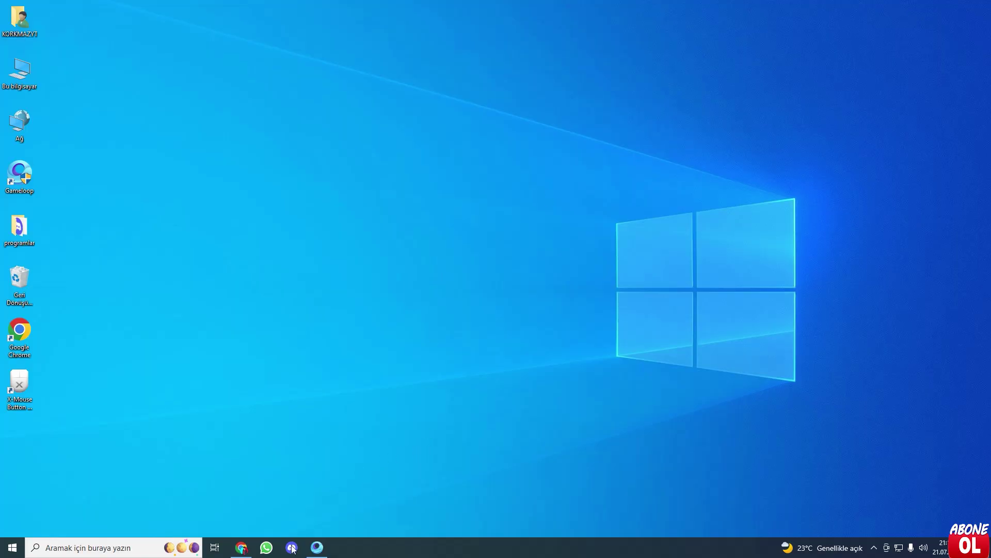
# Switch to Google Chrome and search the web for "x mouse button control"
pyautogui.click(241, 547)
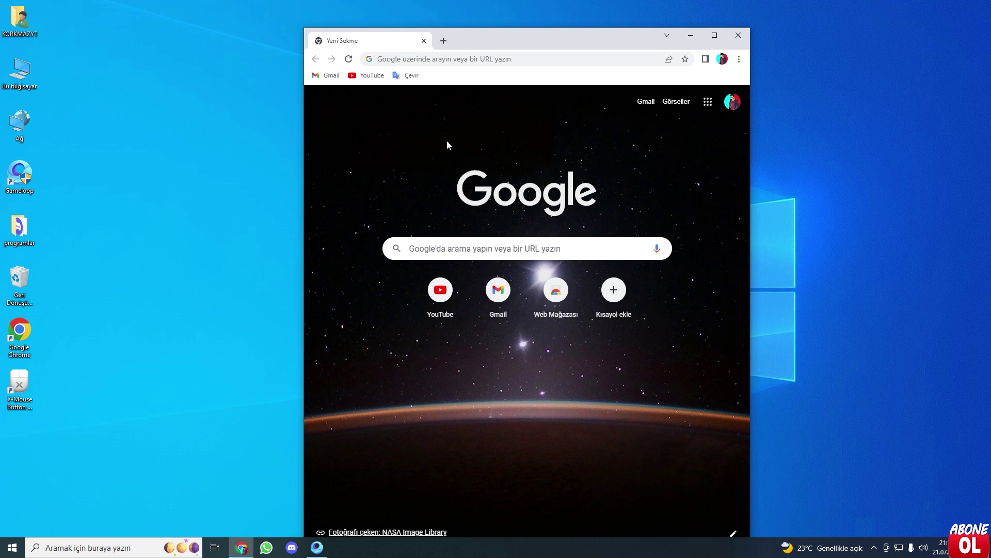
pyautogui.click(430, 61)
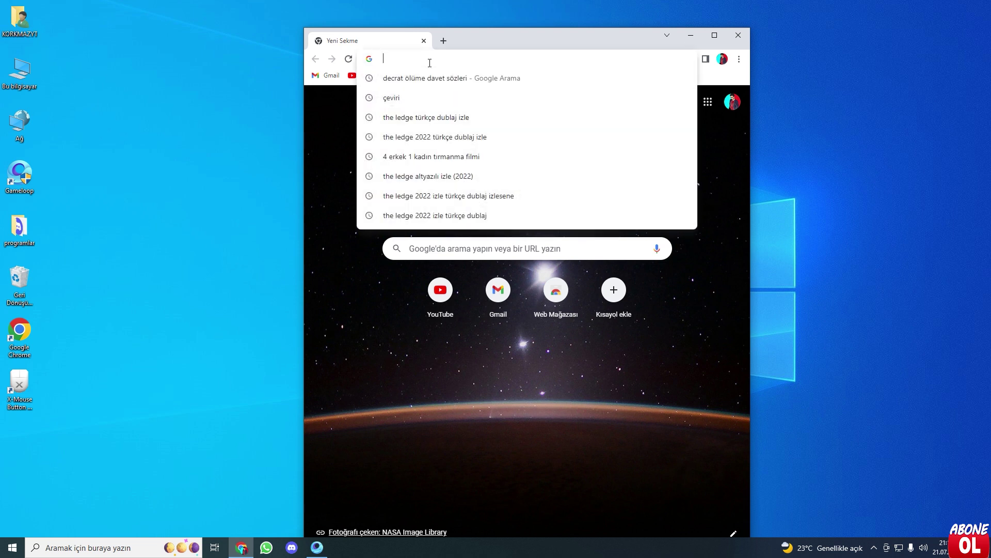
pyautogui.write('x')
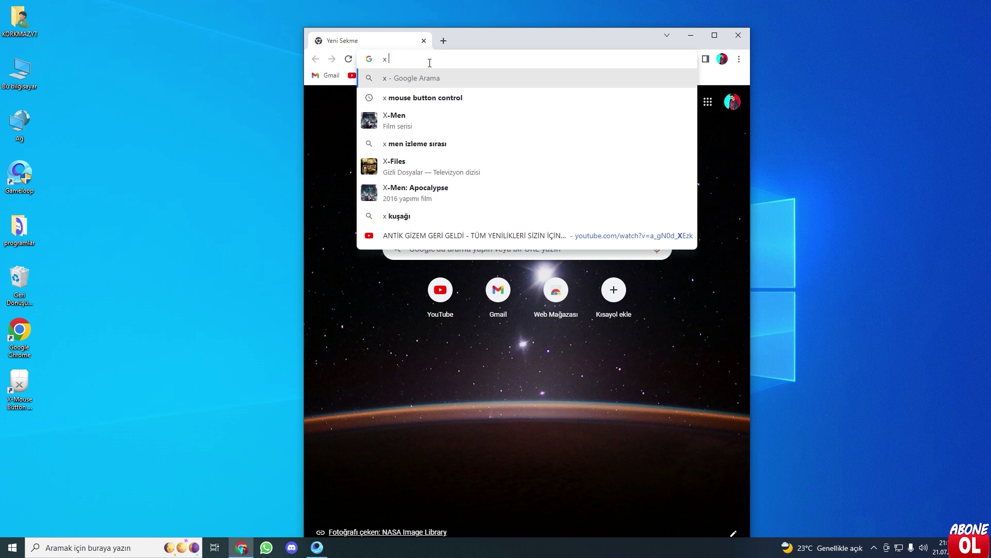
pyautogui.press('Down')
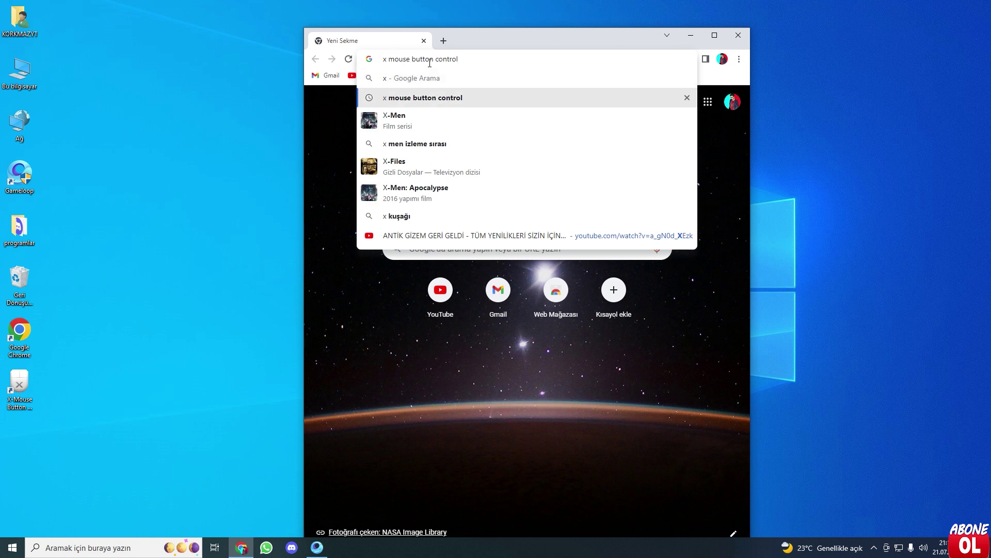
pyautogui.press('Return')
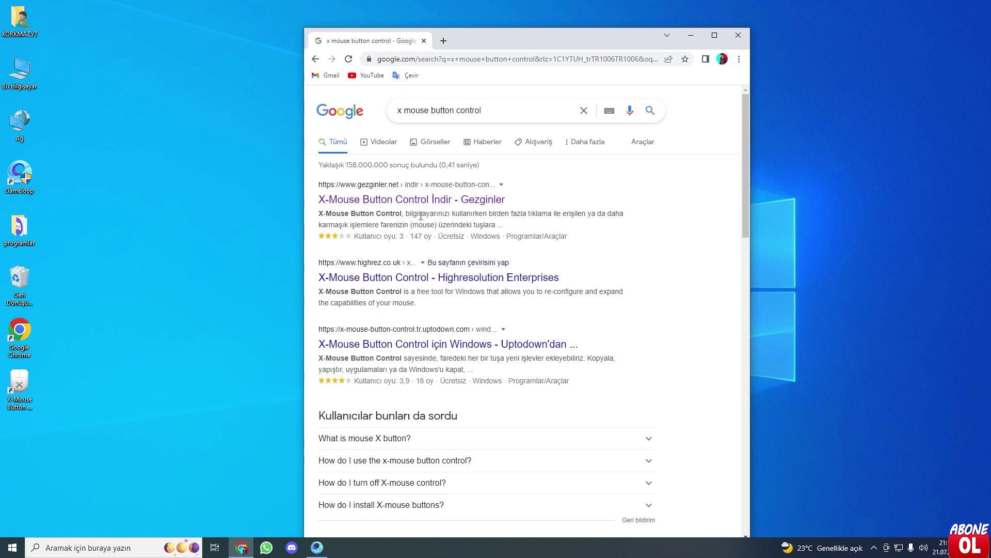
# Open the Gezginler download page for X-Mouse Button Control, view its download link, and minimize the browser
pyautogui.click(448, 202)
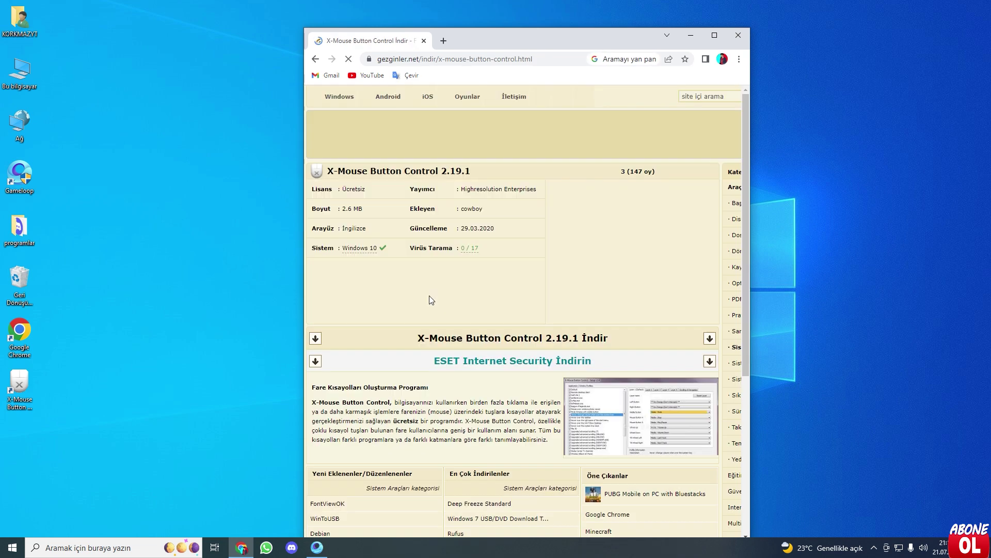
pyautogui.scroll(-1, 501, 298)
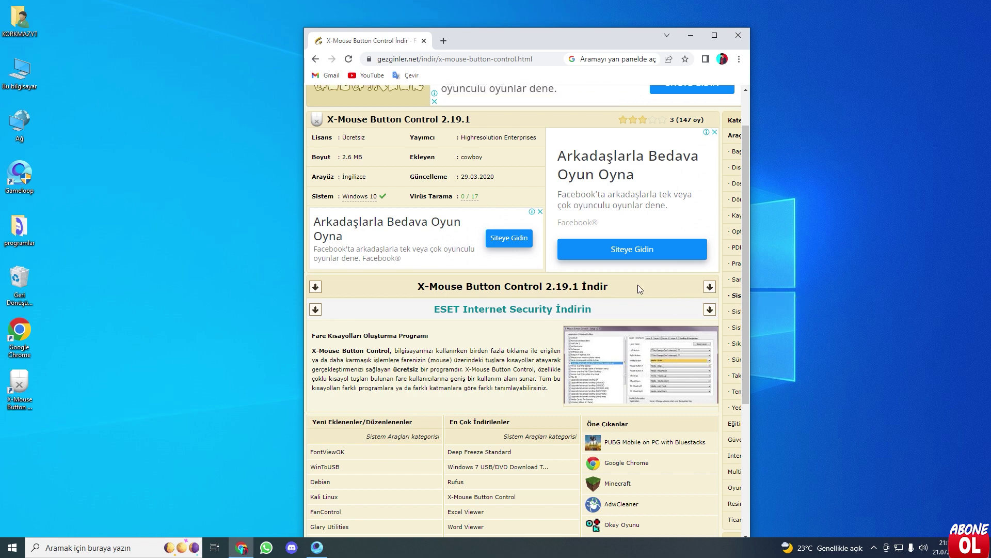
pyautogui.click(689, 39)
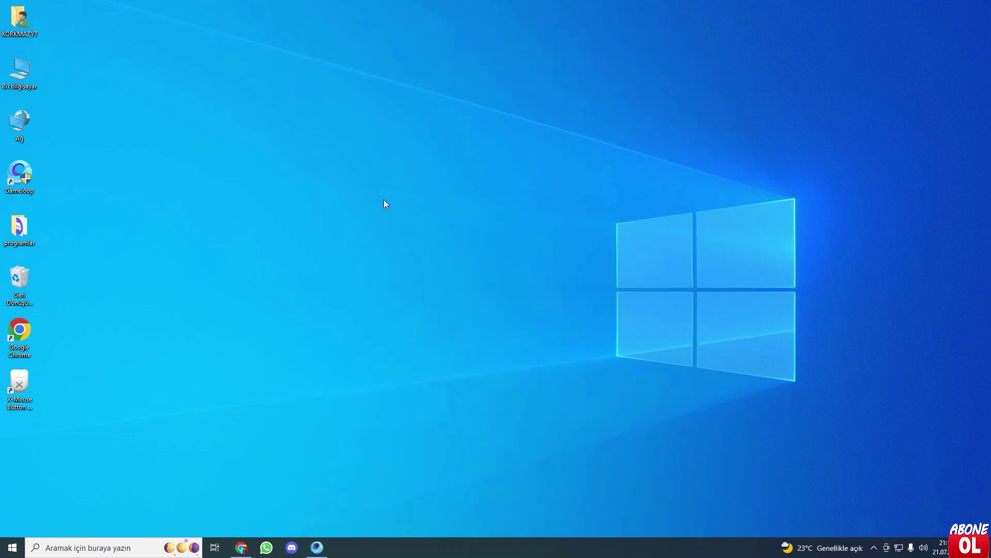
# Launch X-Mouse Button Control and set its interface language to Turkish (Türkçe) in the general settings
pyautogui.doubleClick(18, 391)
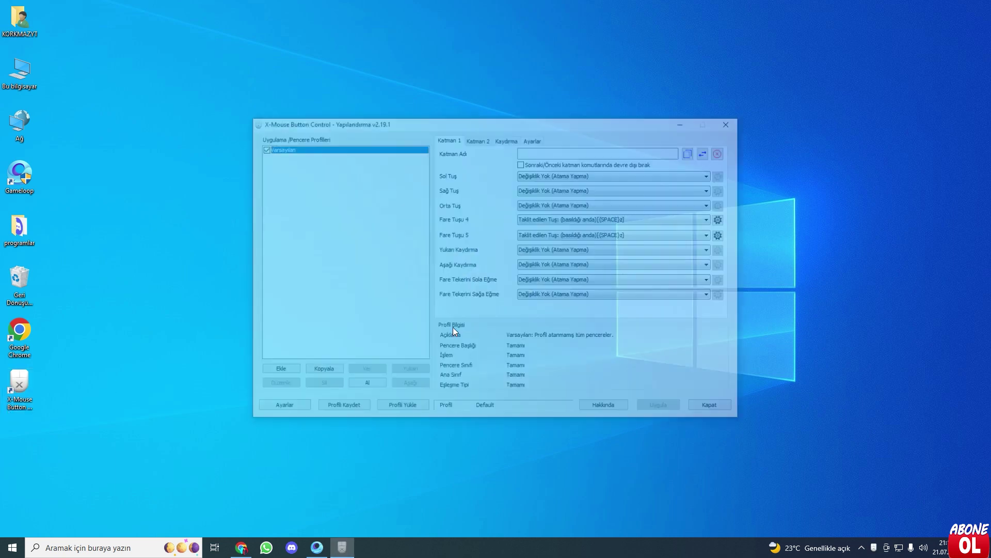
pyautogui.click(290, 409)
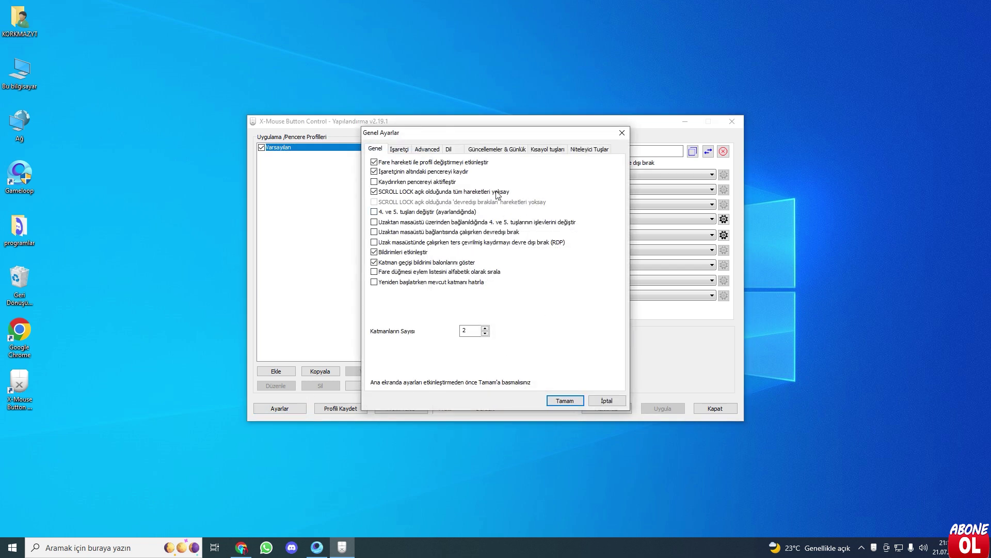
pyautogui.click(455, 150)
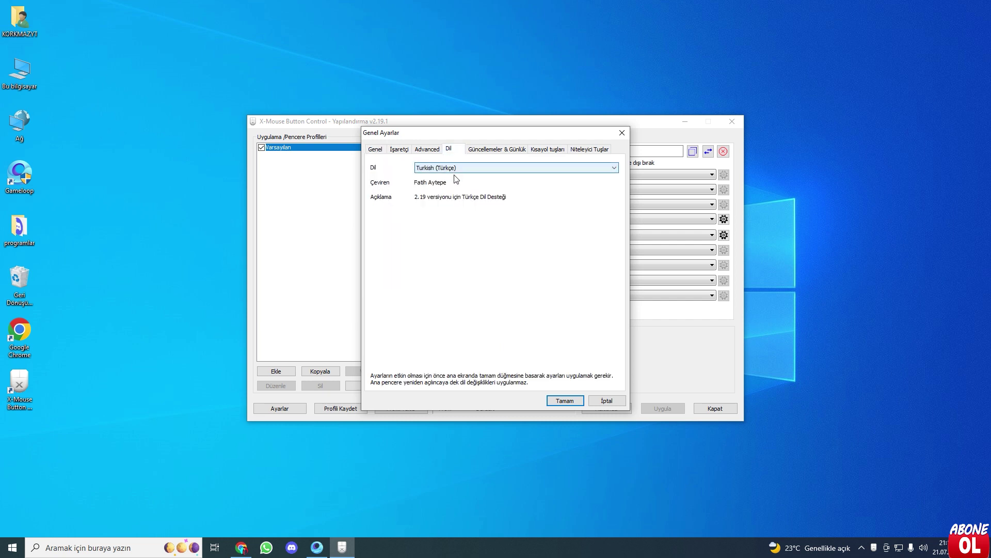
pyautogui.click(455, 168)
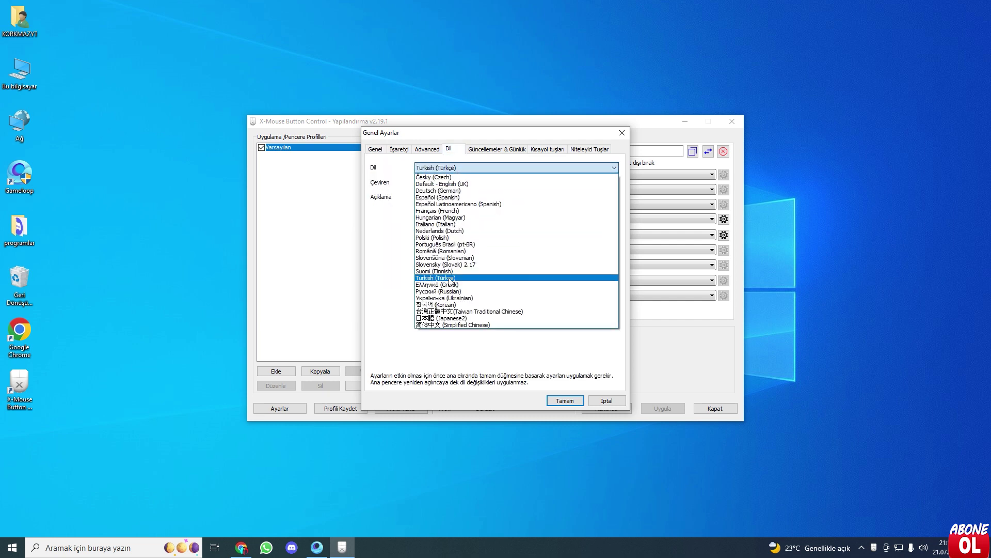
pyautogui.click(450, 279)
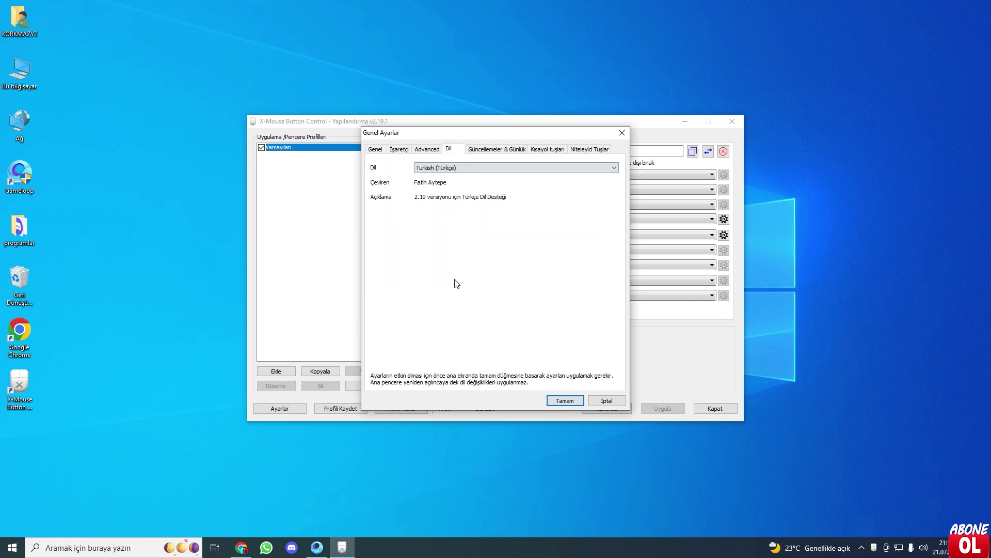
pyautogui.click(564, 401)
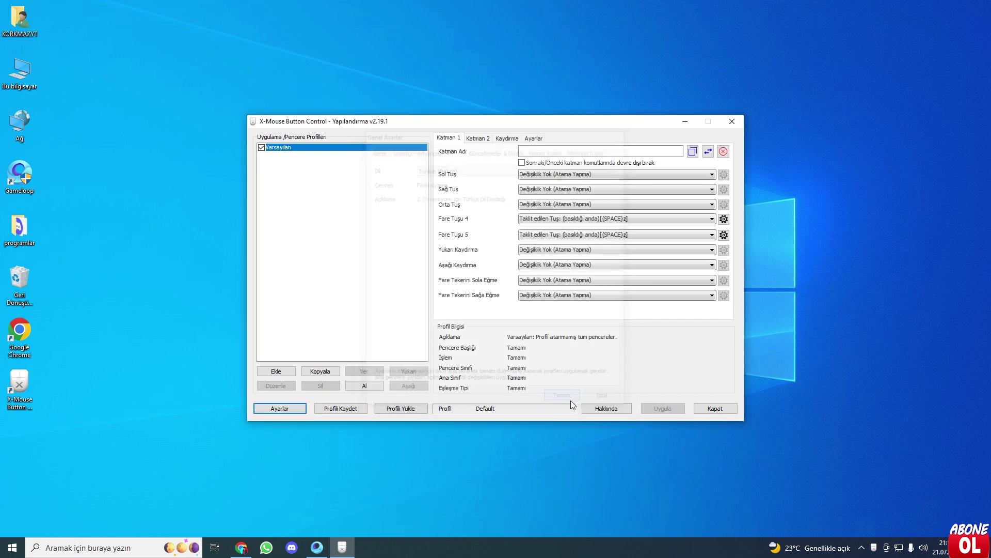
# Select Turkish (Türkçe) again as the language in the general settings and close the configuration window
pyautogui.click(263, 409)
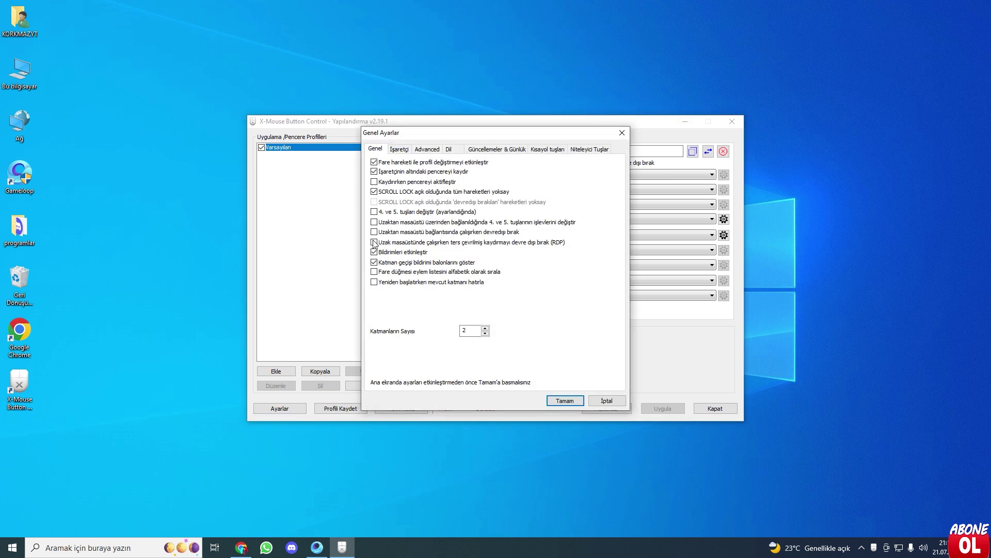
pyautogui.click(579, 401)
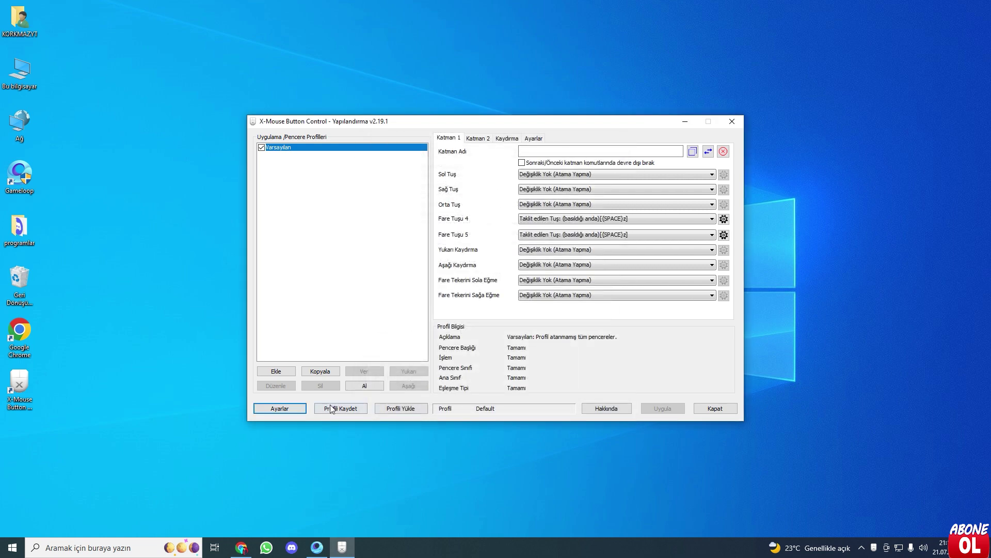
pyautogui.click(276, 409)
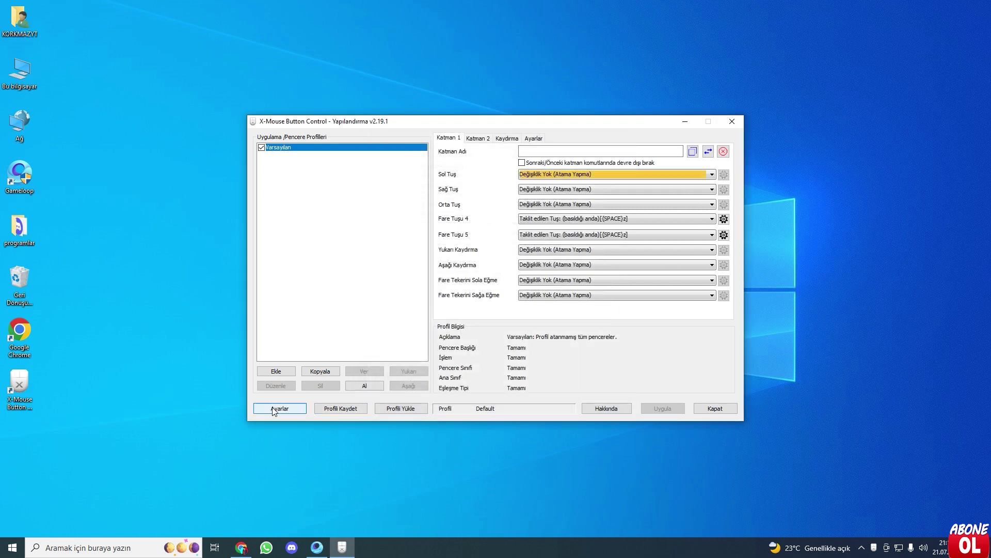
pyautogui.click(449, 149)
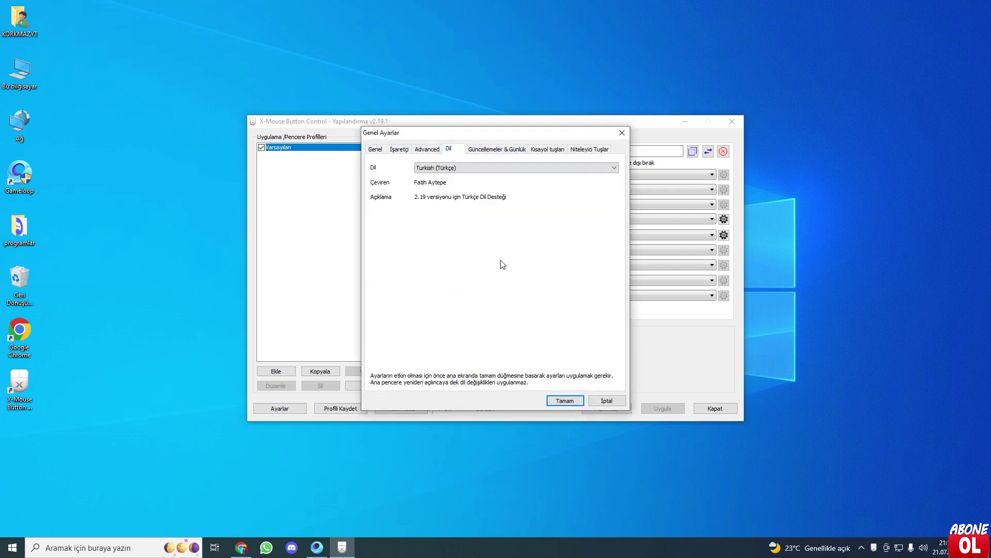
pyautogui.click(485, 167)
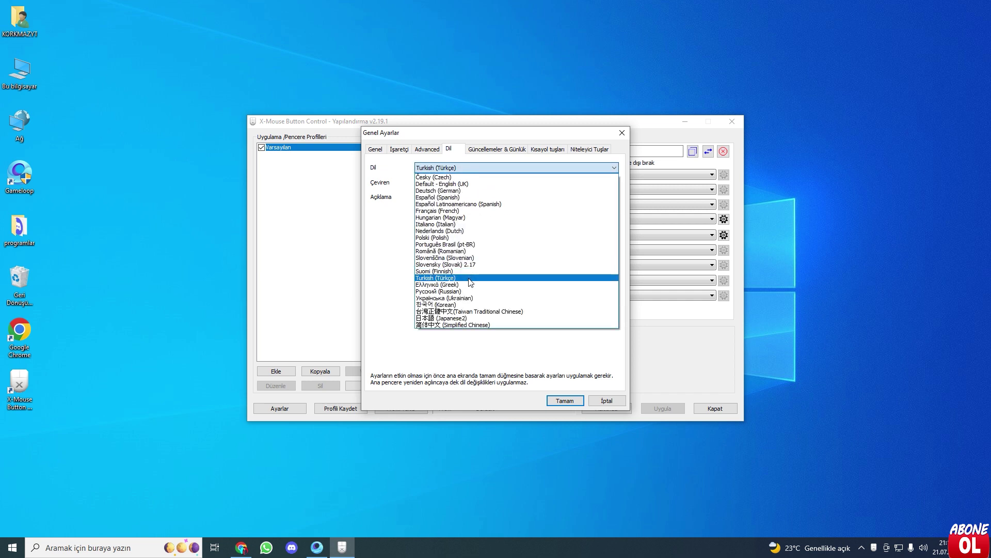
pyautogui.click(470, 279)
pyautogui.click(563, 401)
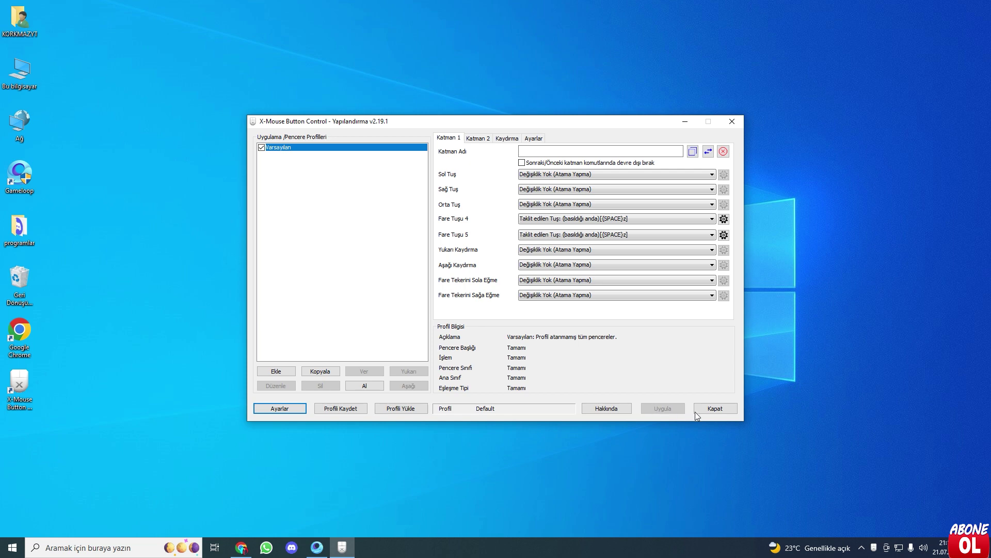
pyautogui.click(712, 409)
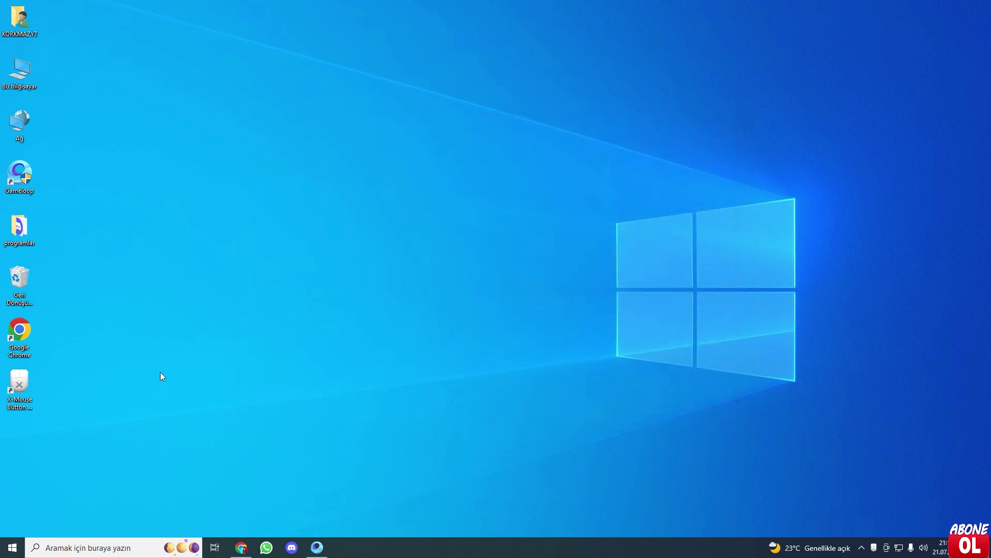
# Reopen X-Mouse Button Control and choose the simulated key action "Taklit edilen Tuş: (basıldığı anda)[{SPACE}z]" for Fare Tuşu 5
pyautogui.doubleClick(17, 396)
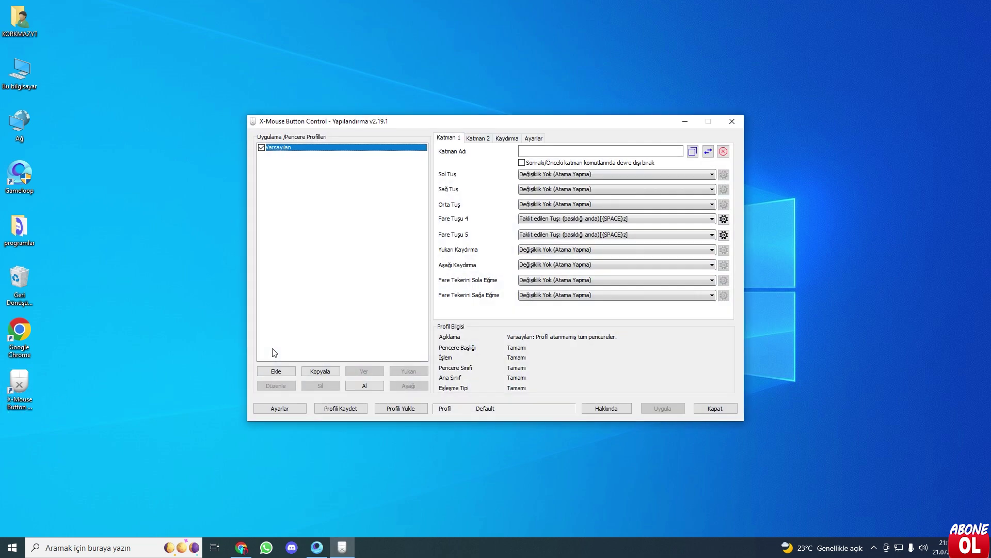
pyautogui.click(539, 238)
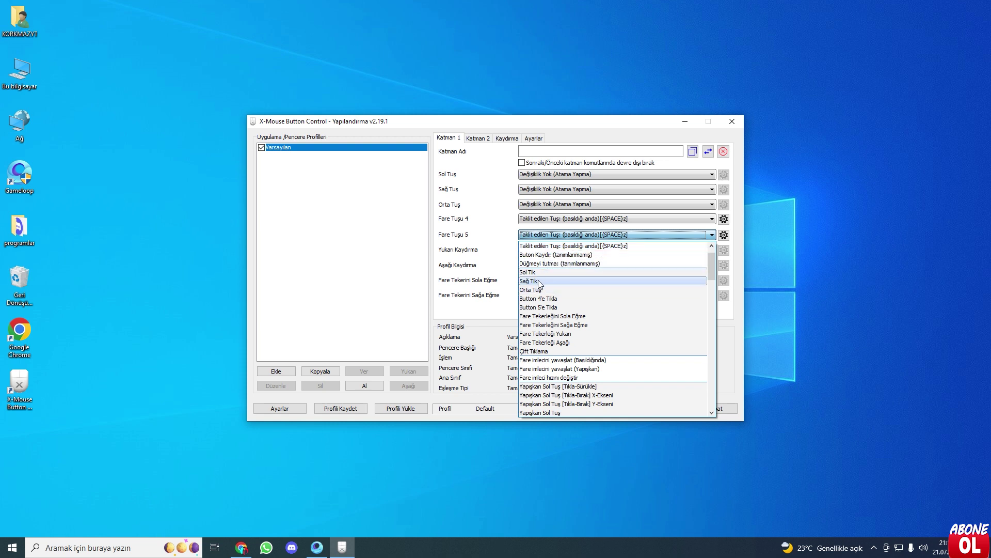
pyautogui.click(537, 247)
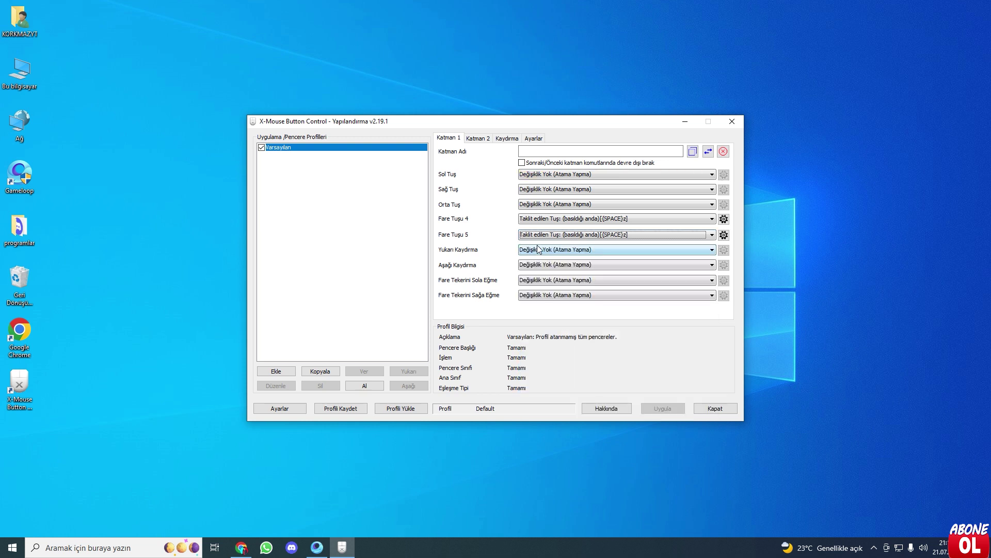
# Check the available actions and the simulated-key settings for Fare Tuşu 5, leaving them without changes
pyautogui.click(545, 238)
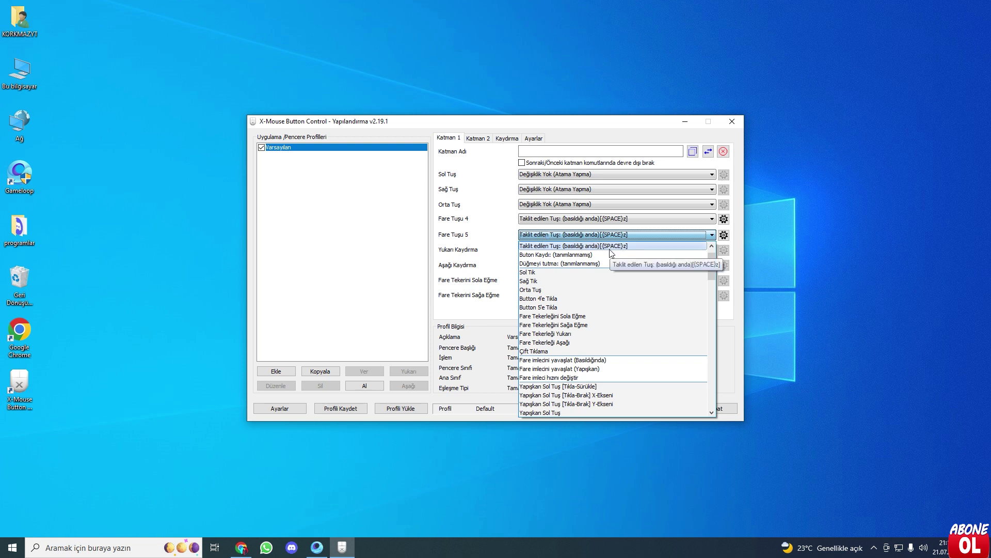
pyautogui.click(724, 237)
pyautogui.click(723, 237)
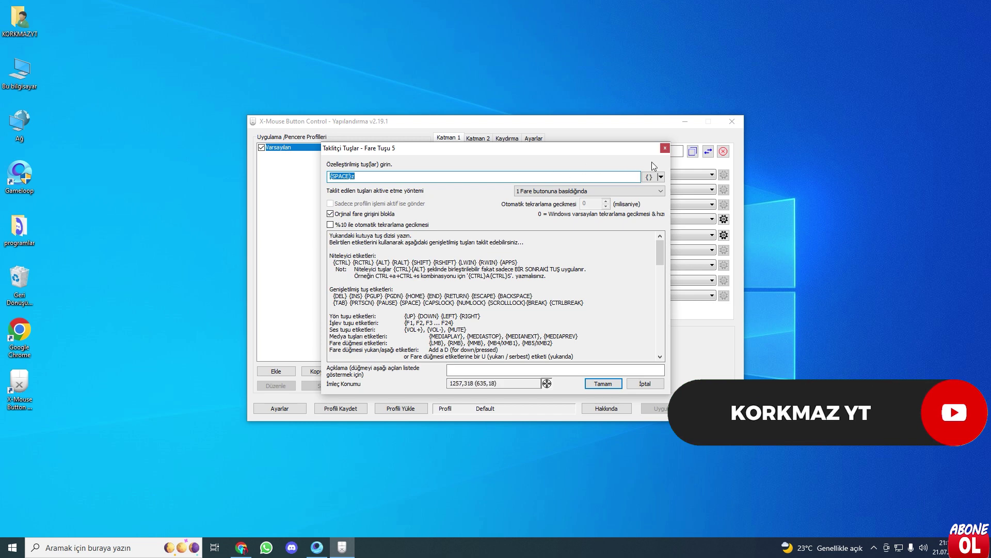
pyautogui.click(665, 148)
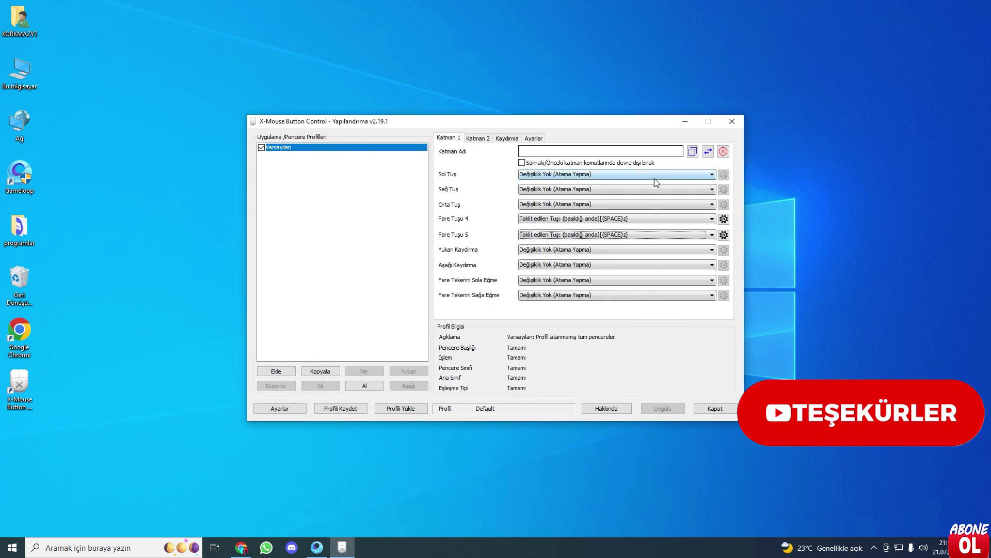
# Reopen the simulated-key settings for Fare Tuşu 5, set the custom keys to {SPACE}z, and confirm and apply the configuration
pyautogui.click(619, 219)
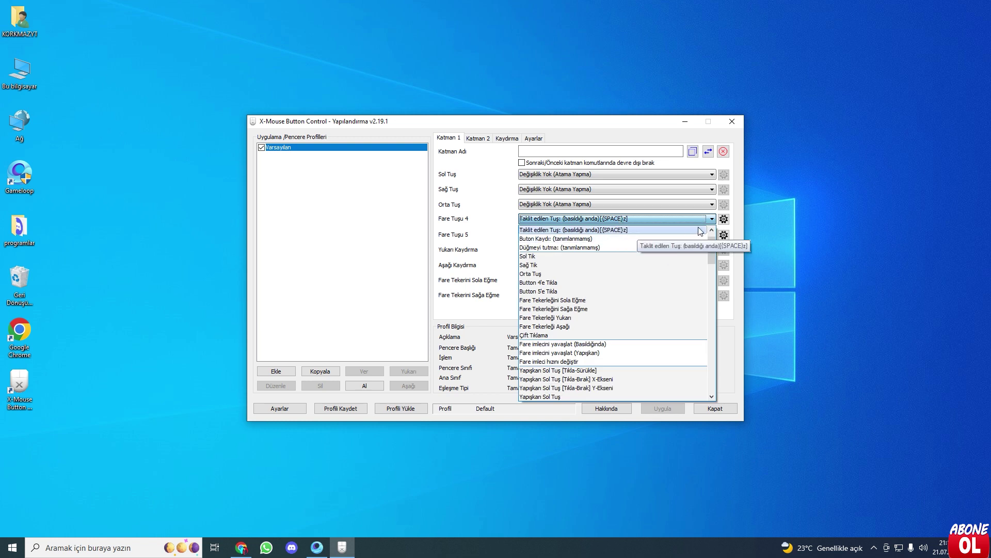
pyautogui.click(724, 219)
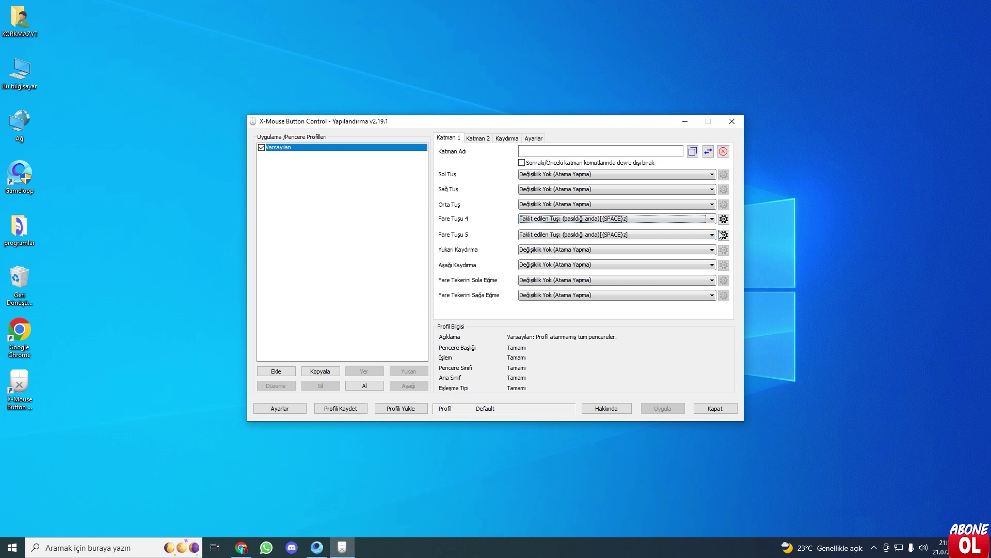
pyautogui.click(724, 234)
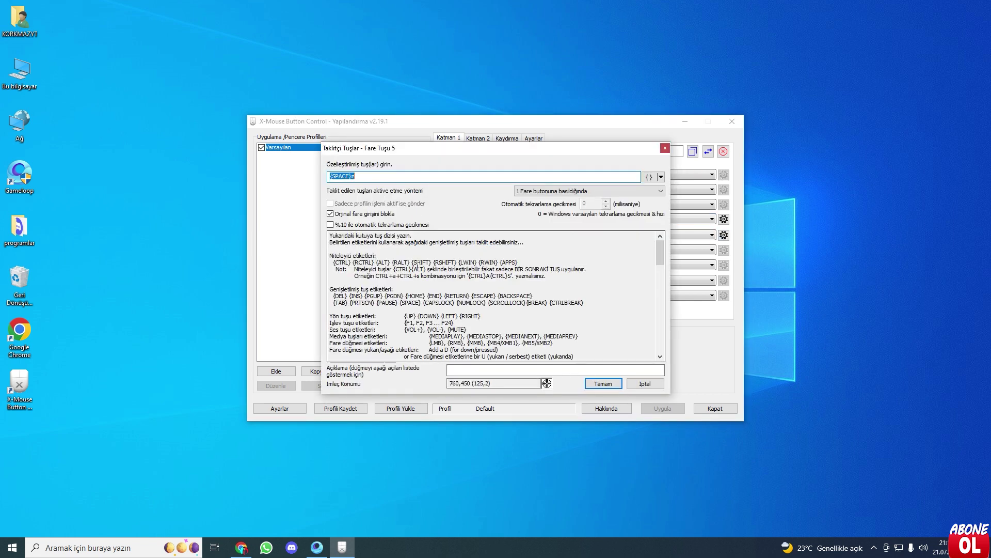
pyautogui.click(423, 284)
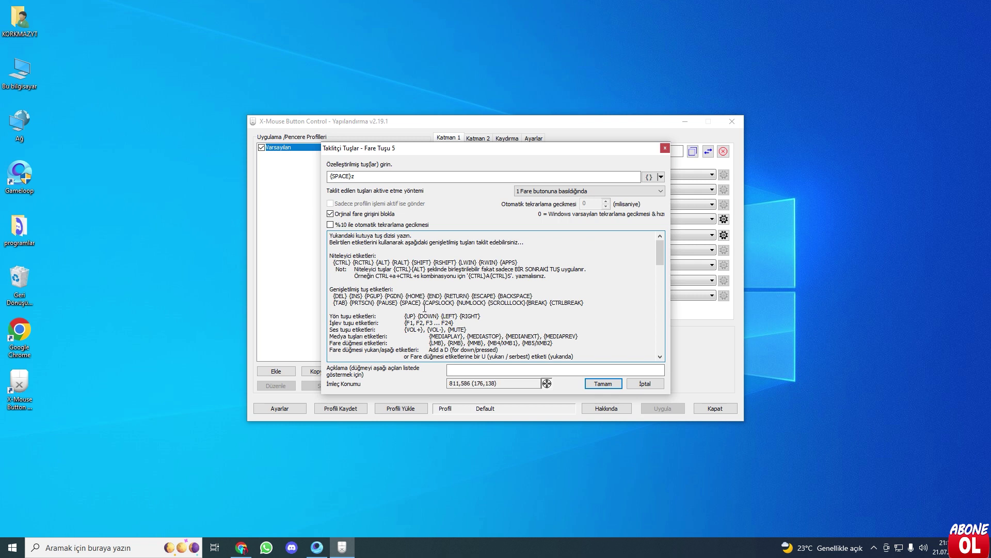
pyautogui.moveTo(420, 303); pyautogui.dragTo(408, 303)
pyautogui.click(422, 307)
pyautogui.moveTo(427, 308); pyautogui.dragTo(408, 305)
pyautogui.doubleClick(337, 178)
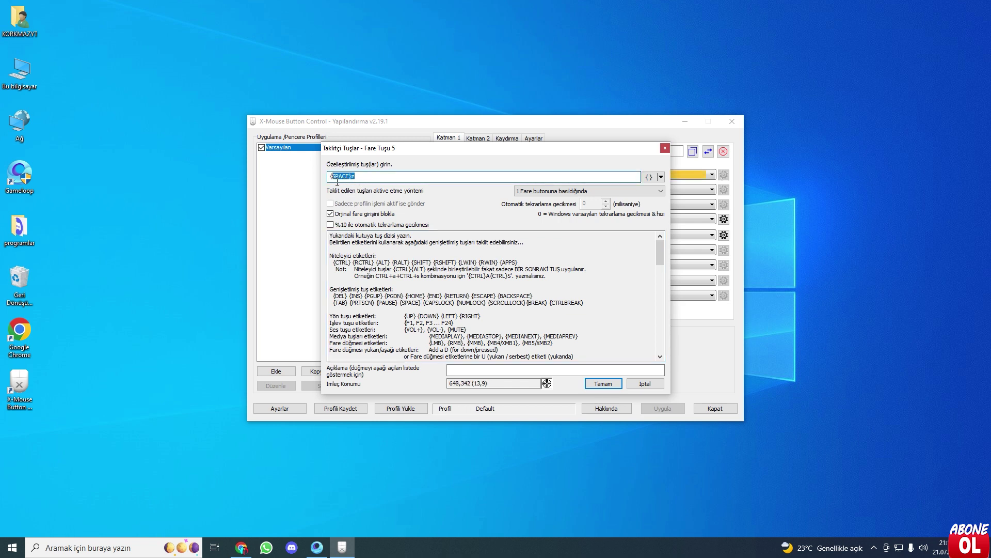
pyautogui.write('{SPACE}')
pyautogui.click(612, 384)
pyautogui.click(660, 409)
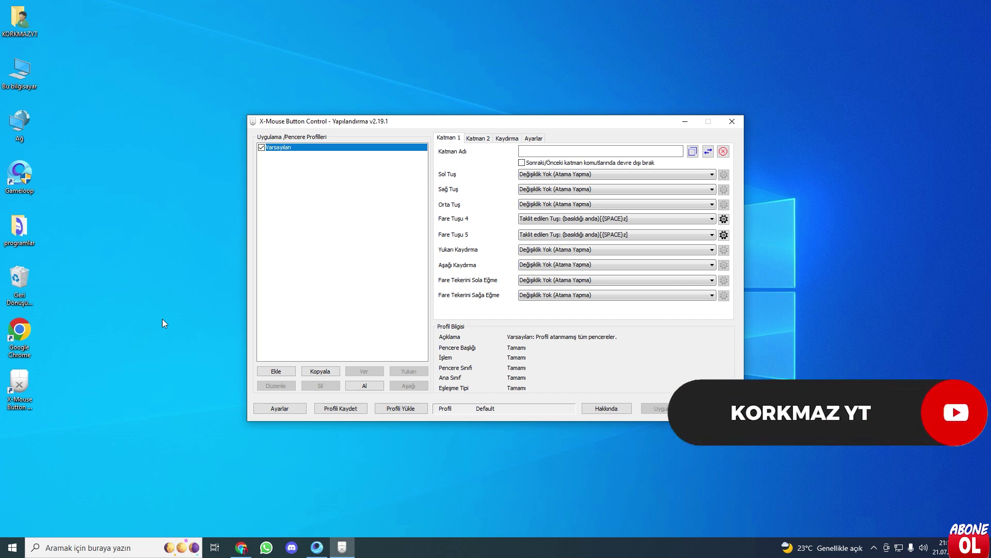
# Close the X-Mouse window, switch to PUBG Mobile in Gameloop, and set Atla/Tırman to Ayır in the advanced controls
pyautogui.hotkey('alt', 'F4')
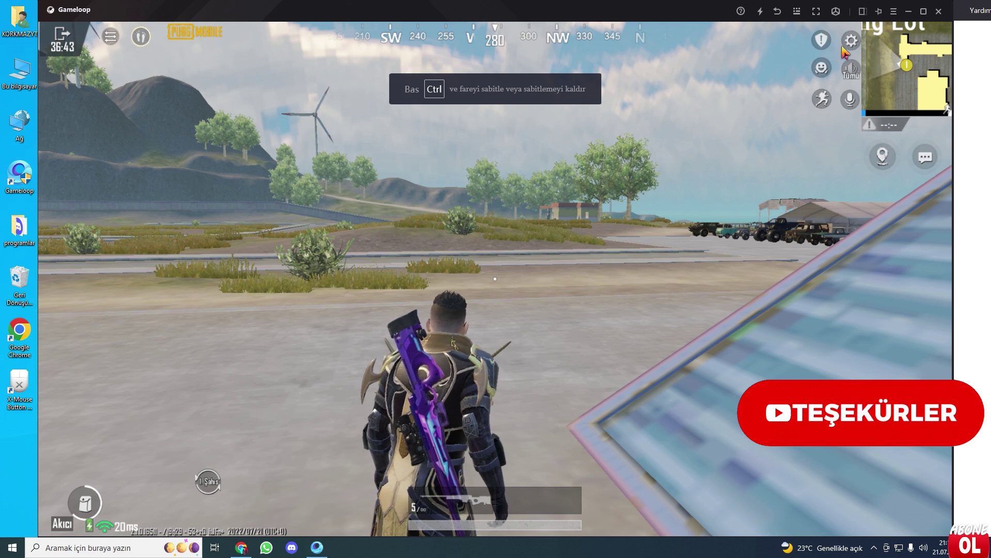
pyautogui.press('Escape')
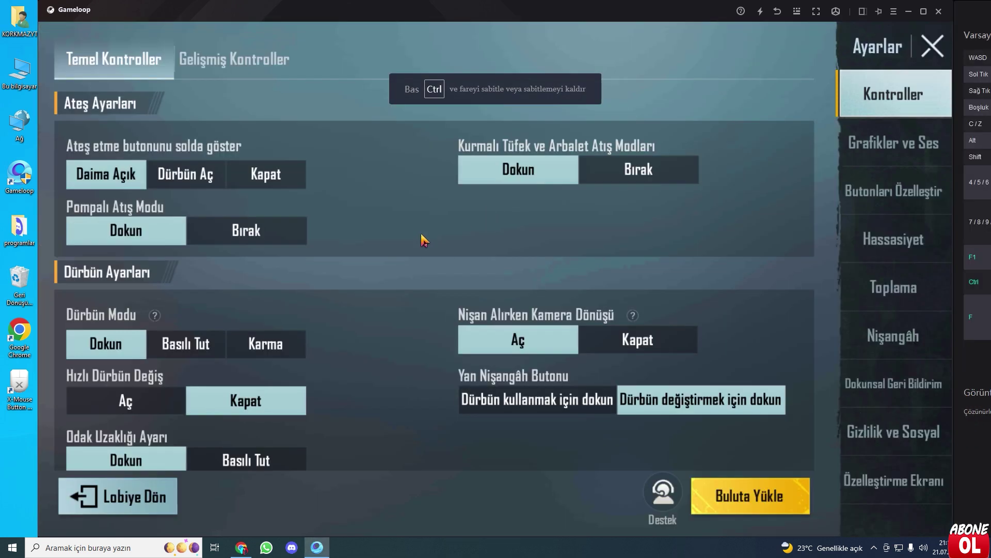
pyautogui.click(236, 49)
pyautogui.moveTo(345, 305); pyautogui.dragTo(363, 238)
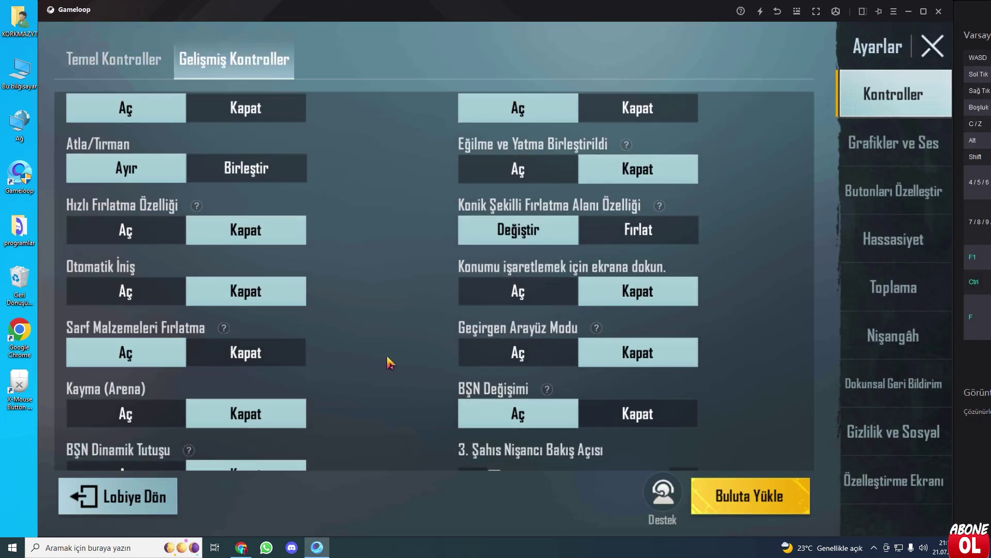
pyautogui.moveTo(386, 356); pyautogui.dragTo(387, 424)
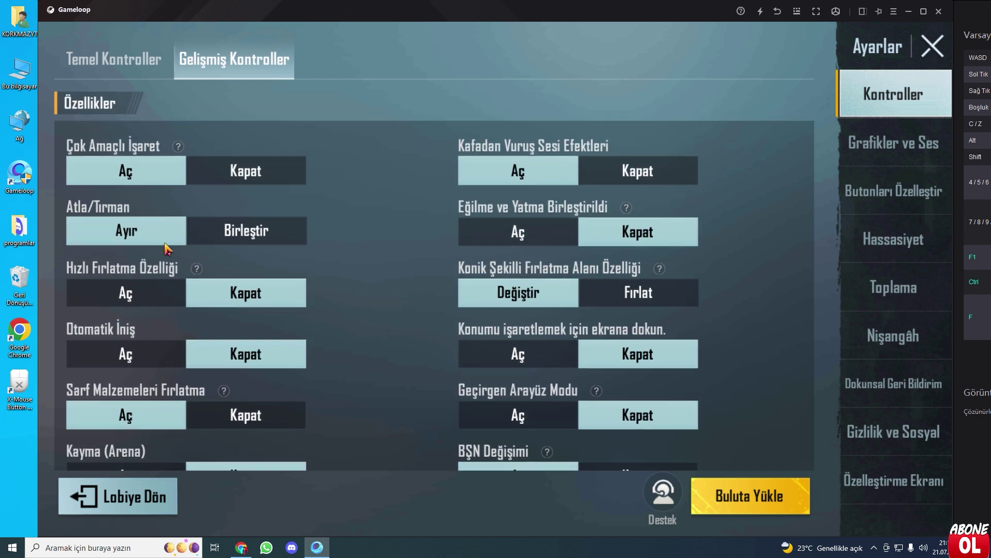
pyautogui.click(267, 234)
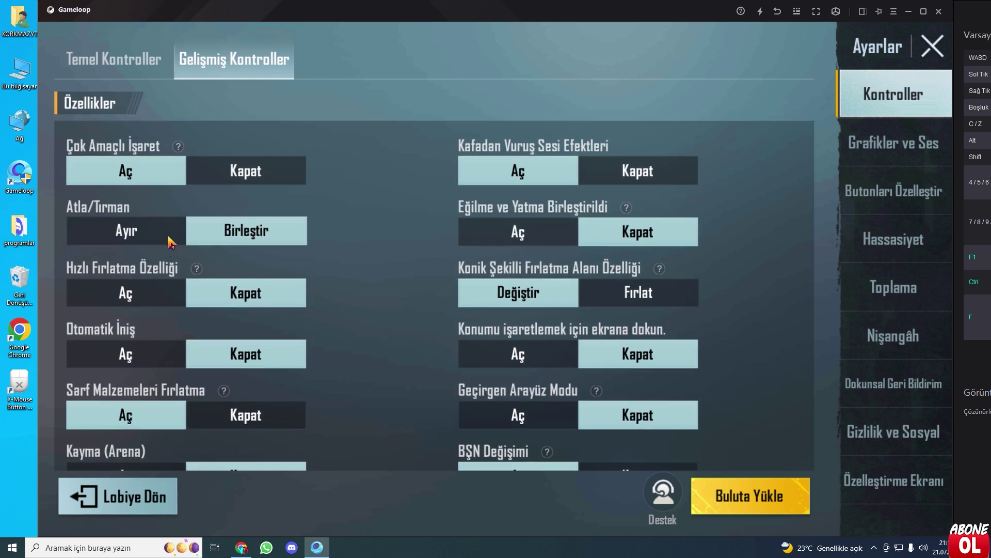
pyautogui.click(134, 234)
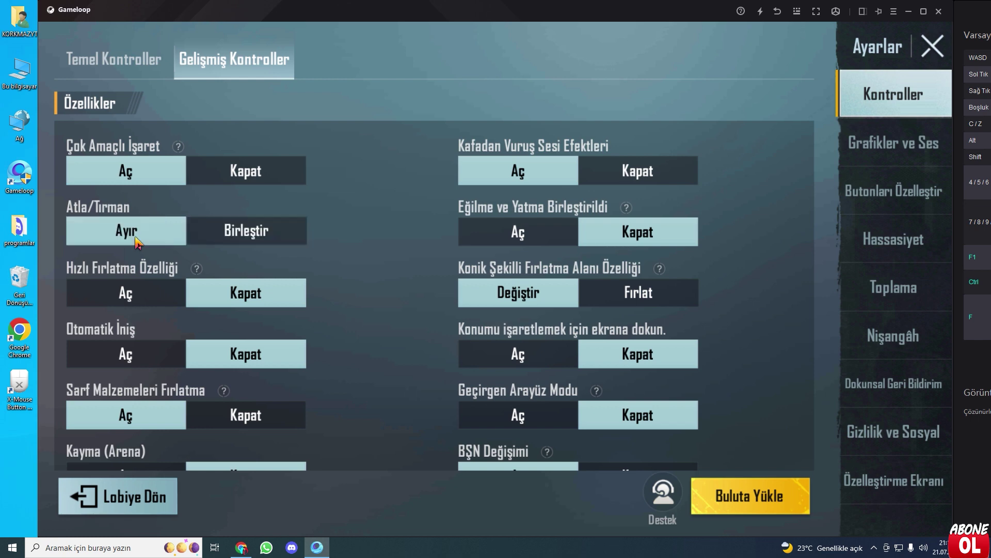
pyautogui.click(937, 45)
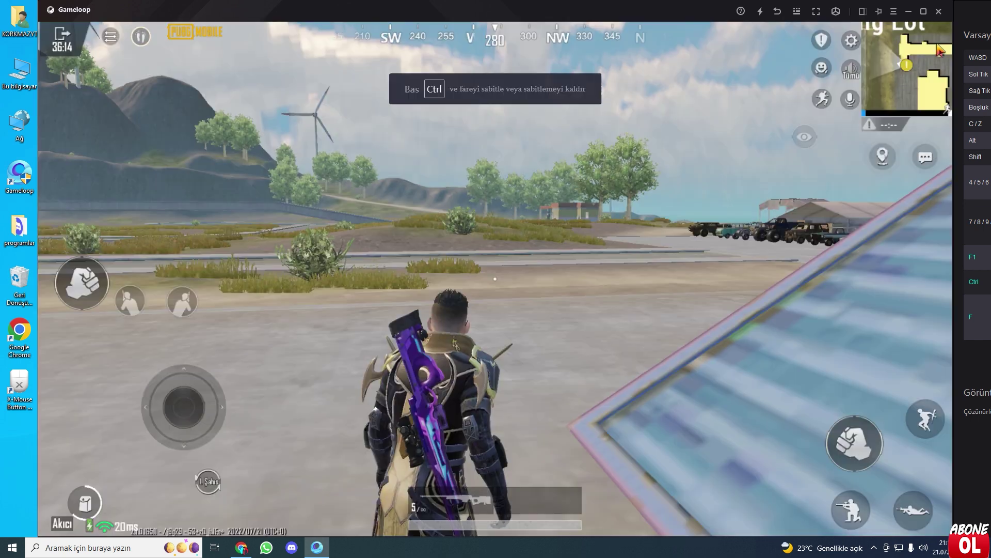
# Open the character button layout for customization, move the jump button below the climb button, and raise the climb button's opacity
pyautogui.press('Escape')
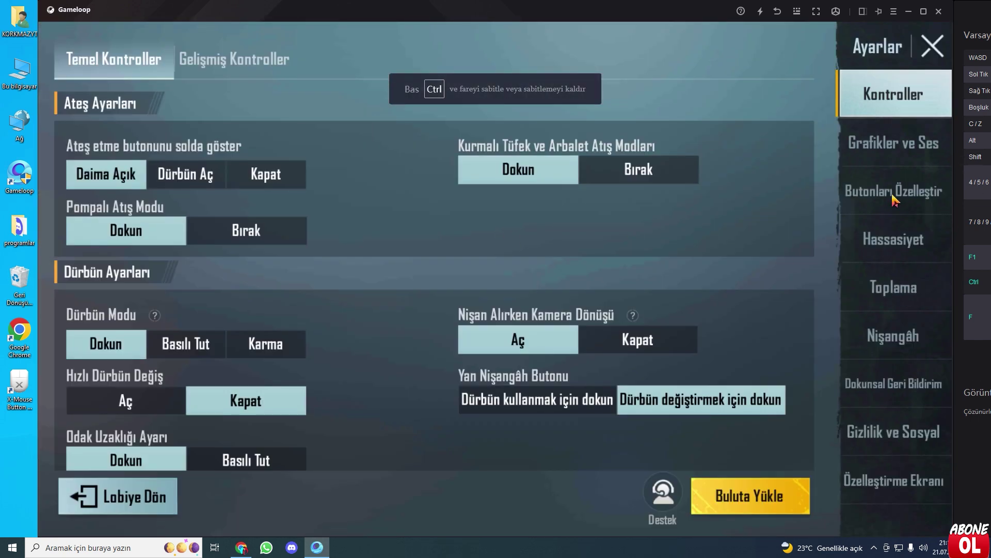
pyautogui.click(895, 199)
pyautogui.click(186, 467)
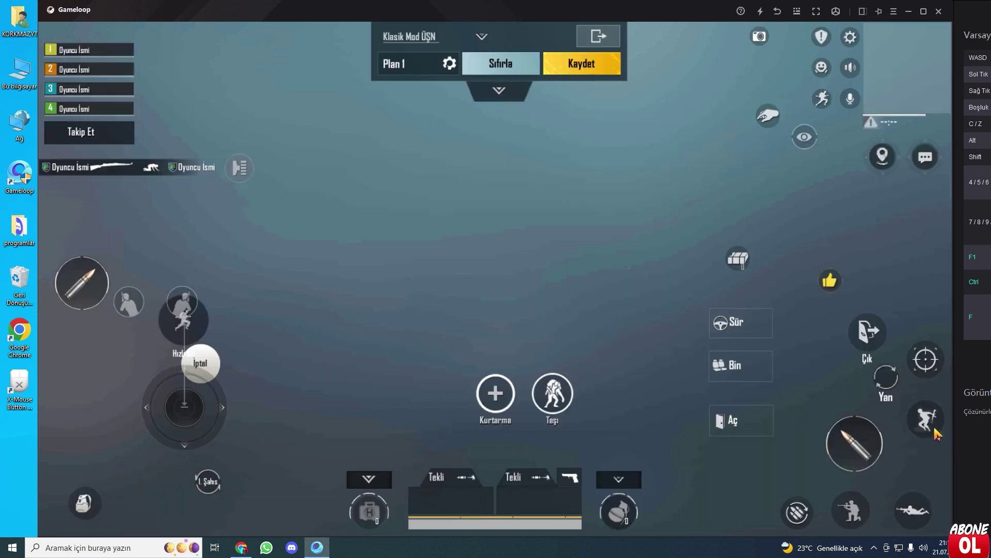
pyautogui.moveTo(937, 433); pyautogui.dragTo(936, 486)
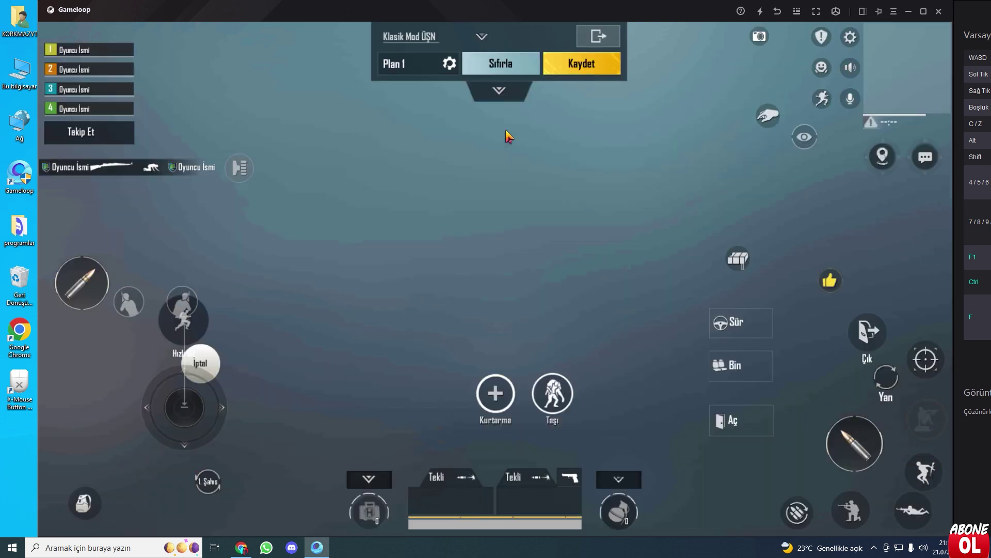
pyautogui.click(498, 90)
pyautogui.moveTo(436, 168); pyautogui.dragTo(507, 164)
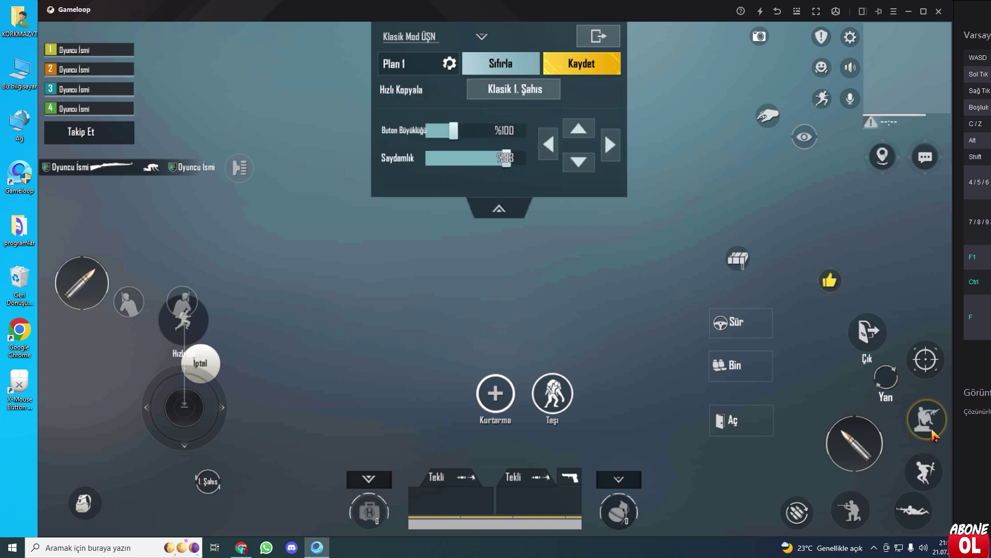
# Place the jump button over the climb button and try its opacity at 0% before restoring 100%
pyautogui.moveTo(937, 483); pyautogui.dragTo(938, 429)
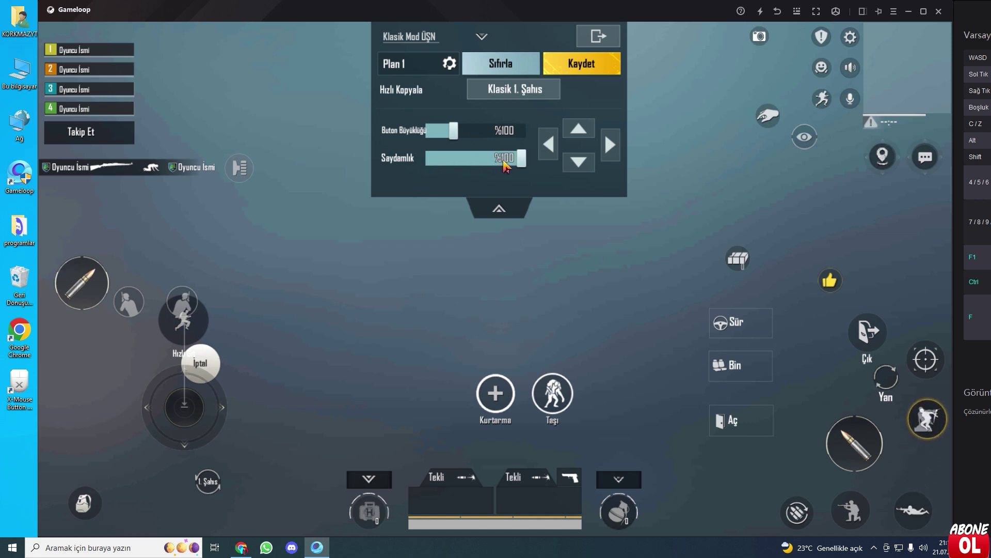
pyautogui.moveTo(527, 163); pyautogui.dragTo(419, 164)
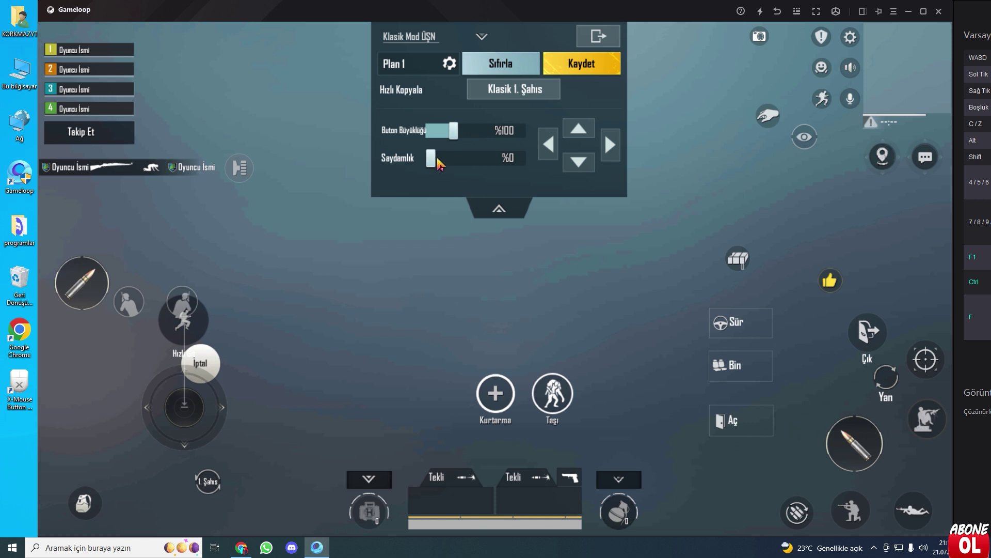
pyautogui.moveTo(433, 160); pyautogui.dragTo(529, 173)
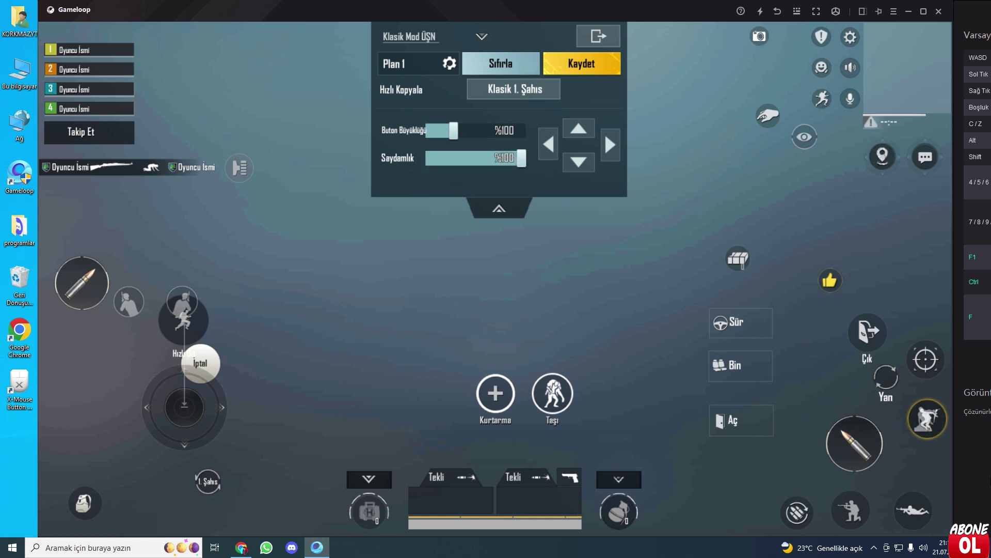
# Separate the overlapping jump and climb buttons, putting the climb button under the scope button and the jump button just below it
pyautogui.moveTo(941, 435); pyautogui.dragTo(860, 410)
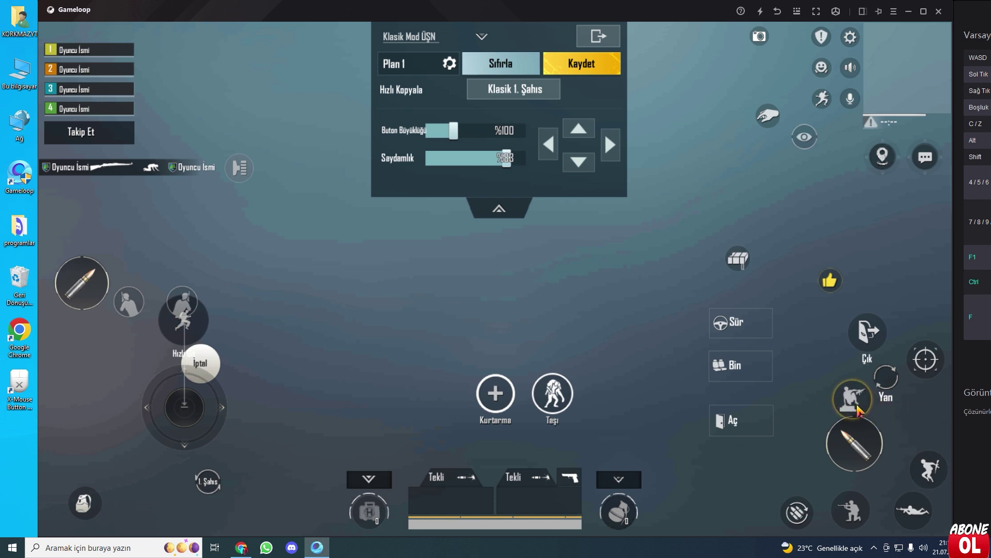
pyautogui.moveTo(949, 480); pyautogui.dragTo(950, 424)
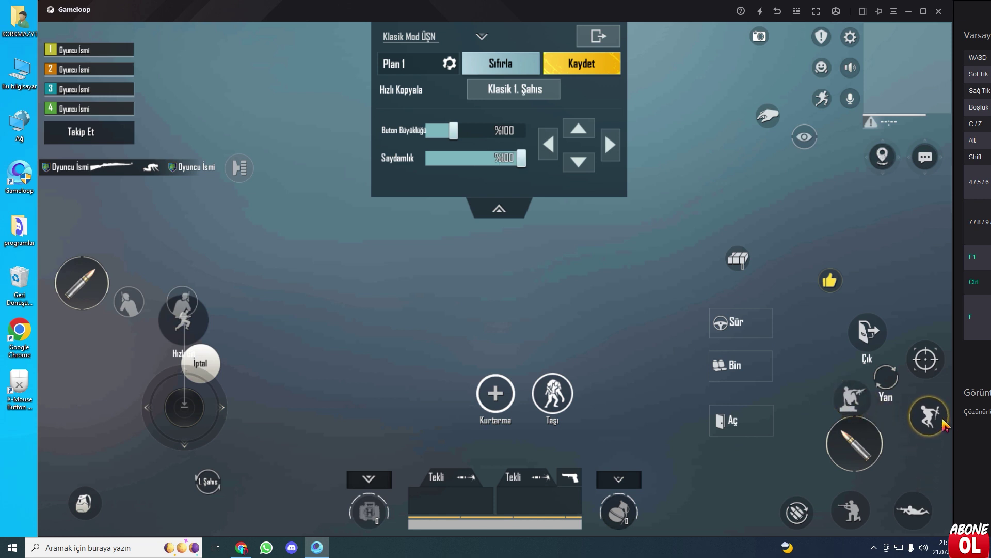
pyautogui.moveTo(870, 407); pyautogui.dragTo(943, 474)
pyautogui.moveTo(926, 422); pyautogui.dragTo(941, 419)
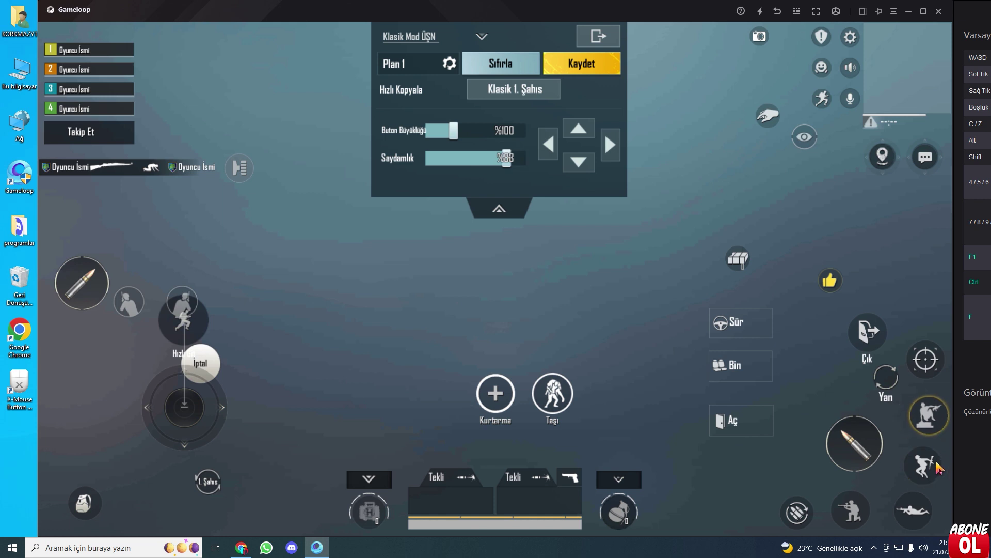
pyautogui.moveTo(939, 468)
pyautogui.mouseDown()
pyautogui.moveTo(945, 420)
pyautogui.moveTo(928, 464)
pyautogui.mouseUp()
# Set the climb button's opacity to 0%, place the jump button directly over it, and save and exit the layout
pyautogui.click(929, 415)
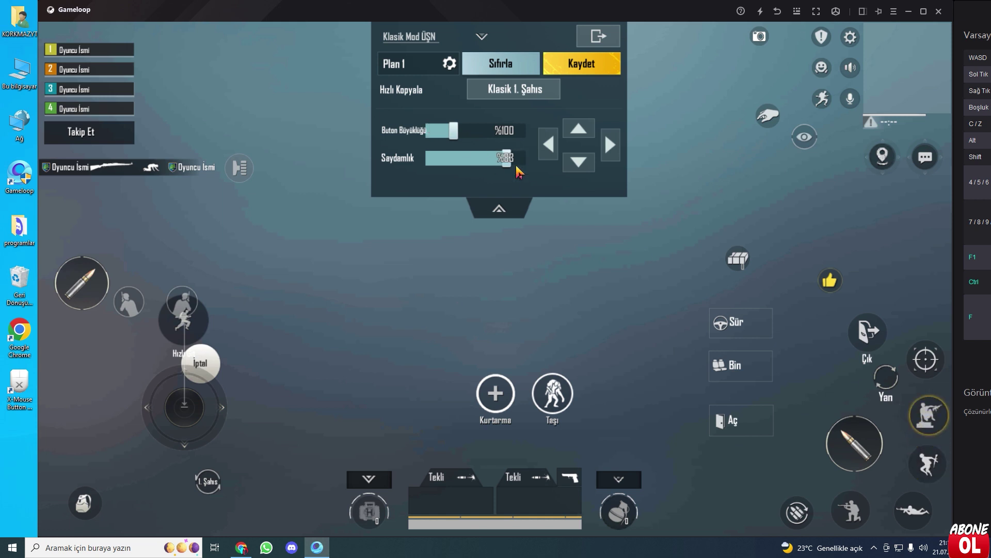
pyautogui.moveTo(512, 163); pyautogui.dragTo(430, 160)
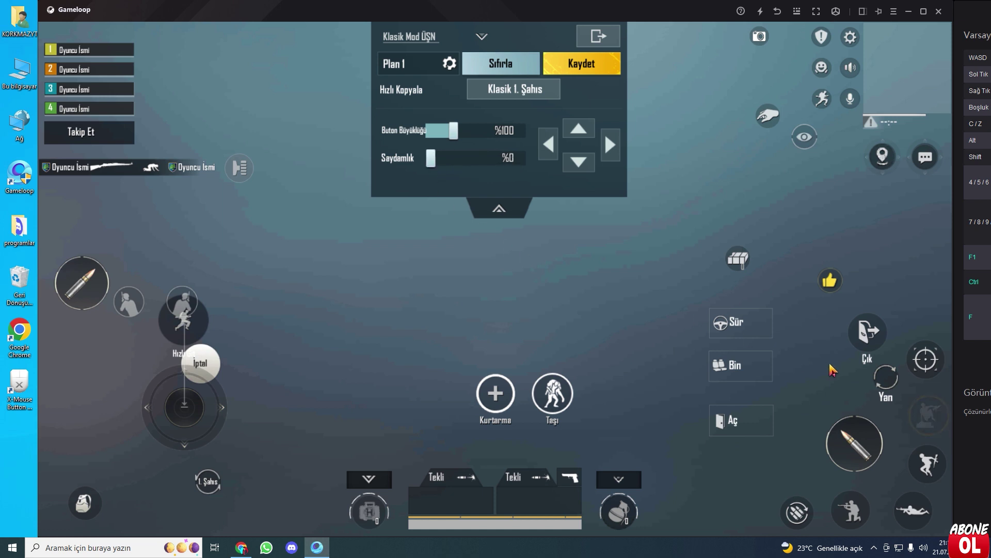
pyautogui.moveTo(927, 481); pyautogui.dragTo(932, 431)
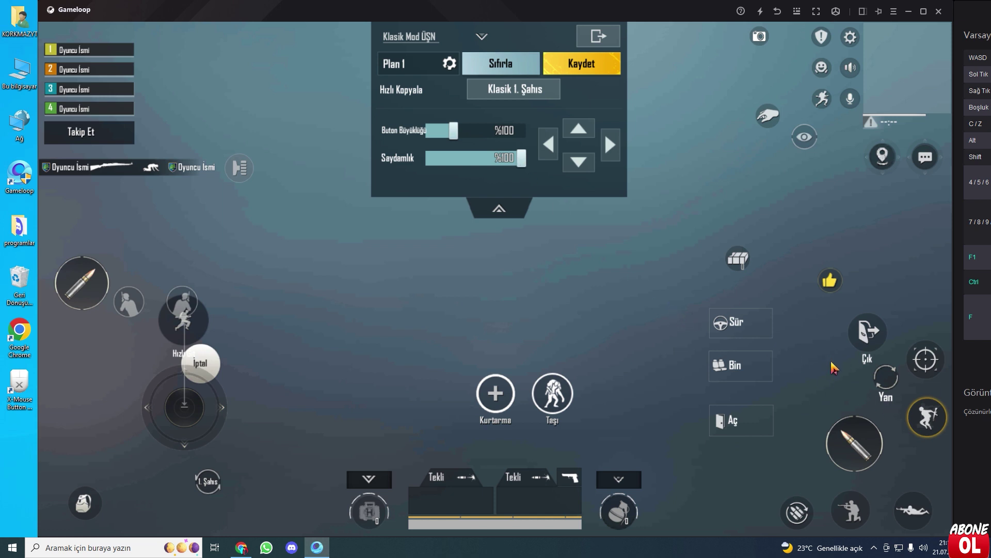
pyautogui.click(601, 67)
pyautogui.click(603, 42)
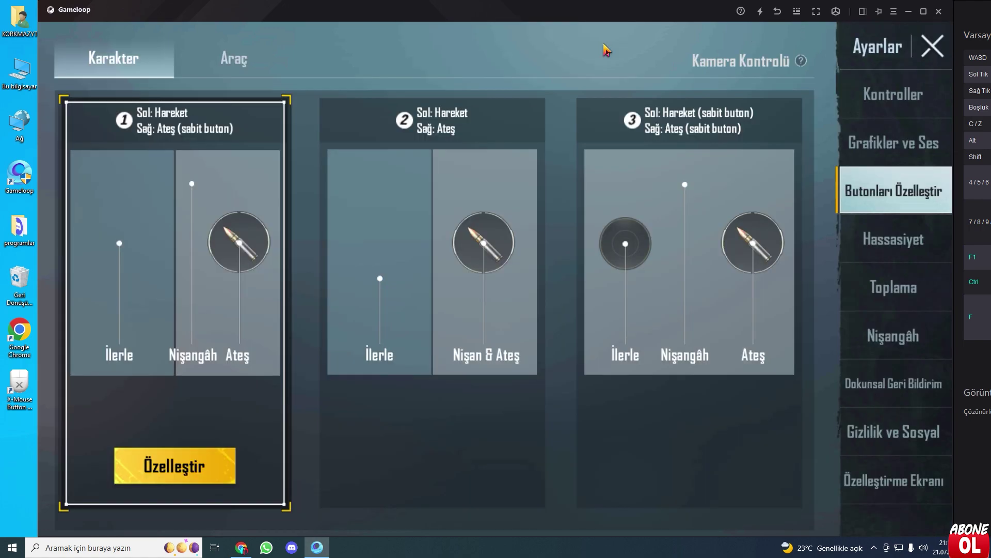
# Close the game settings, switch the match to full screen, and walk the character forward
pyautogui.click(936, 52)
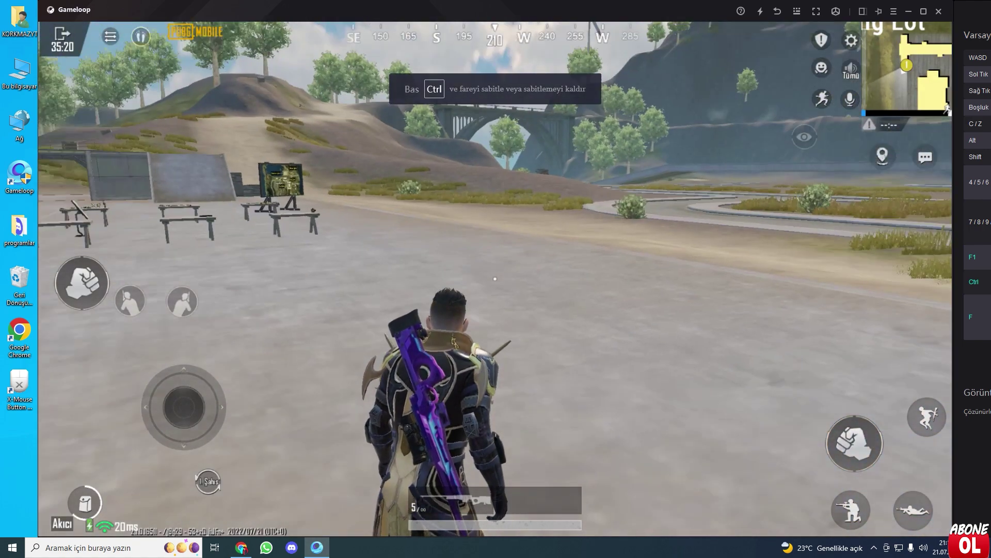
pyautogui.press('F11')
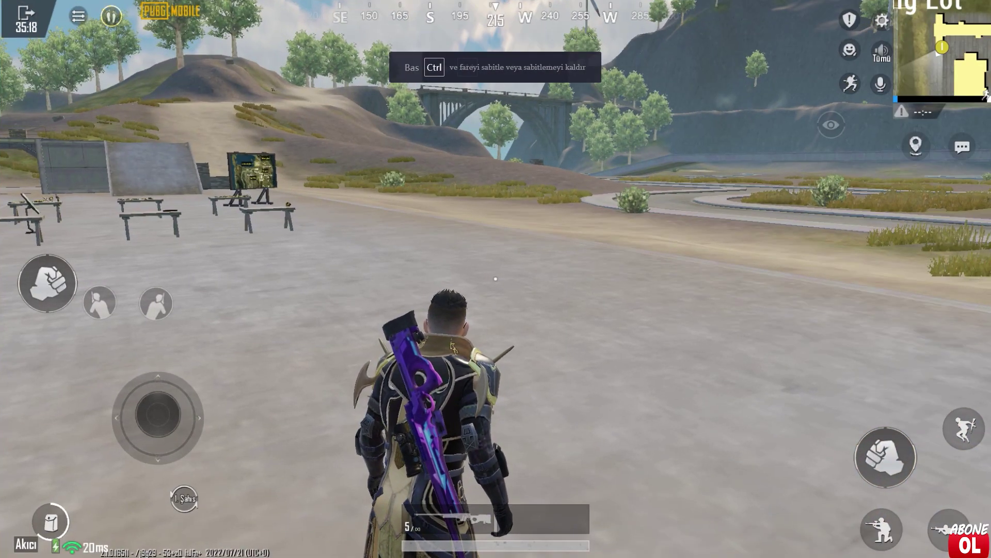
pyautogui.press('w')
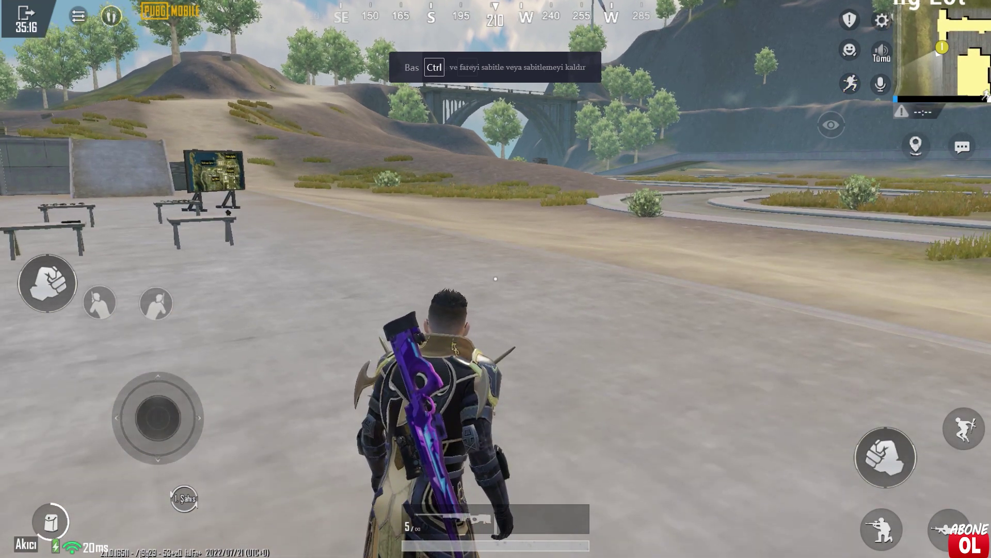